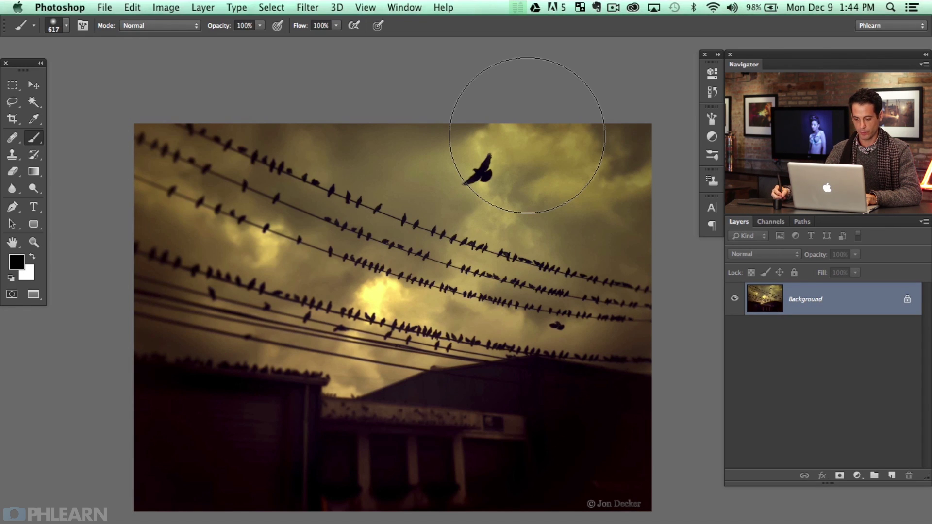
# Step: Shrink the brush to 39, marquee-select the flying bird, and copy it to a new layer
pyautogui.moveTo(460, 205); pyautogui.dragTo(464, 200)
pyautogui.moveTo(486, 164)
pyautogui.mouseDown()
pyautogui.moveTo(482, 177)
pyautogui.moveTo(431, 179)
pyautogui.mouseUp()
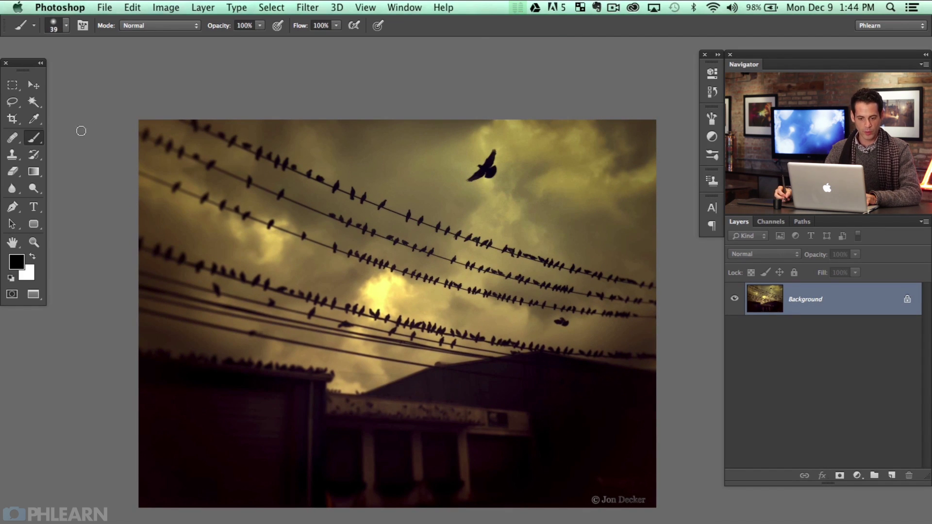
pyautogui.press('m')
pyautogui.moveTo(462, 143); pyautogui.dragTo(507, 188)
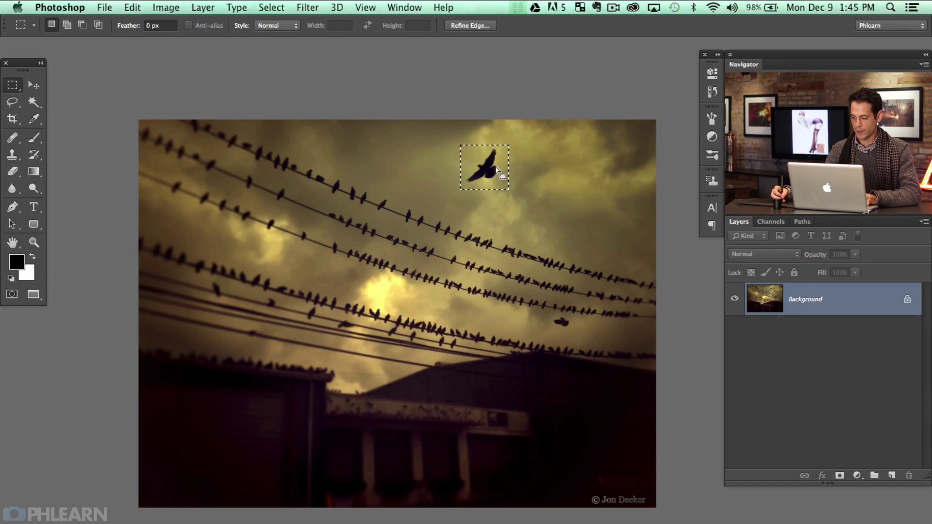
pyautogui.press('super+j')
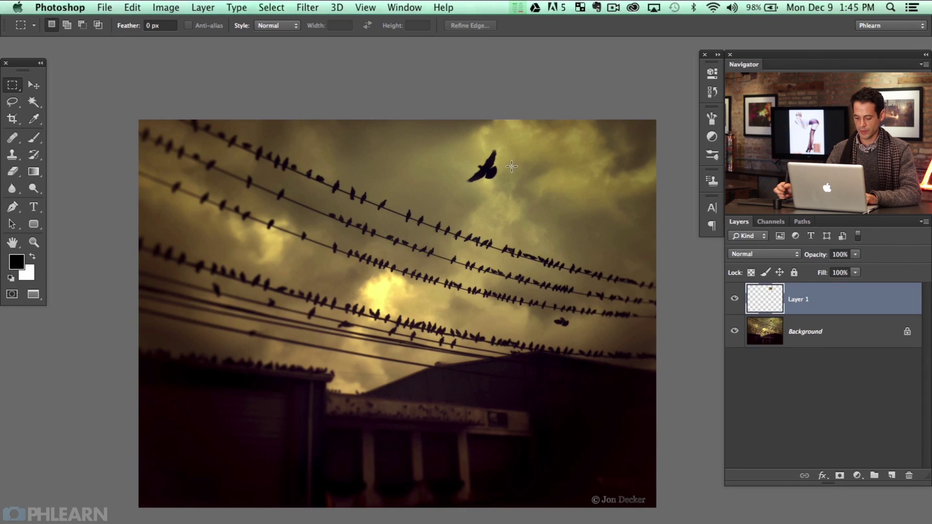
# Step: Test moving the copied bird patch around the photo, undoing each move
pyautogui.press('v')
pyautogui.moveTo(498, 179); pyautogui.dragTo(458, 354)
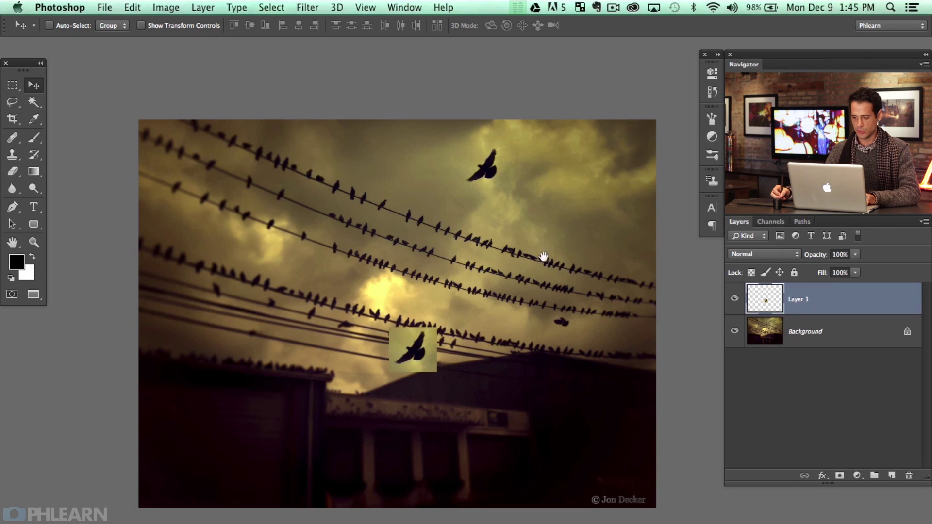
pyautogui.press('x')
pyautogui.press('super+z')
pyautogui.moveTo(508, 234); pyautogui.dragTo(499, 261)
pyautogui.press('super+z')
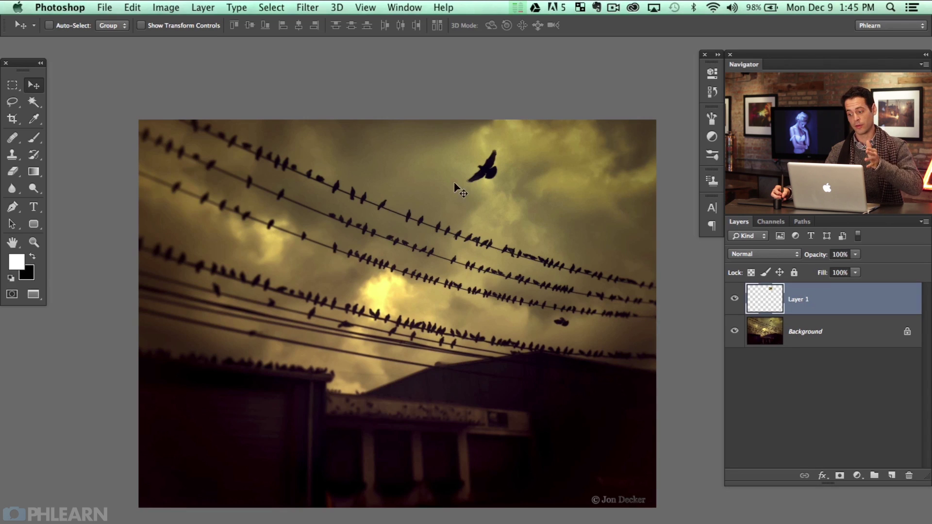
# Step: Duplicate Layer 1 into a new document
pyautogui.rightClick(838, 294)
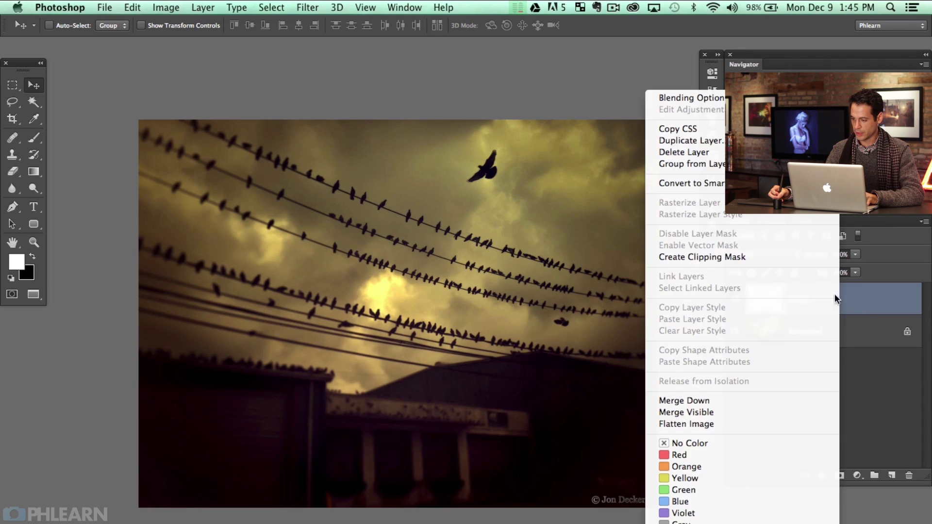
pyautogui.click(690, 141)
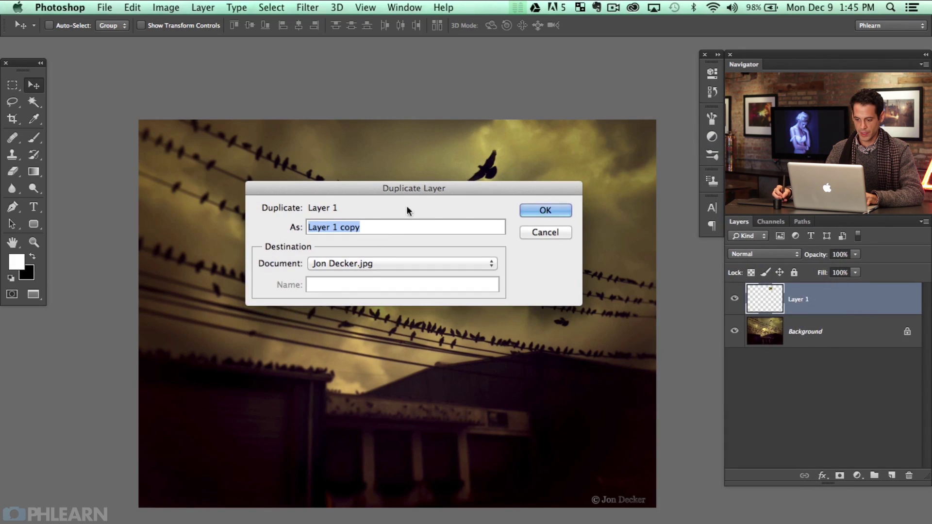
pyautogui.click(366, 264)
pyautogui.click(371, 270)
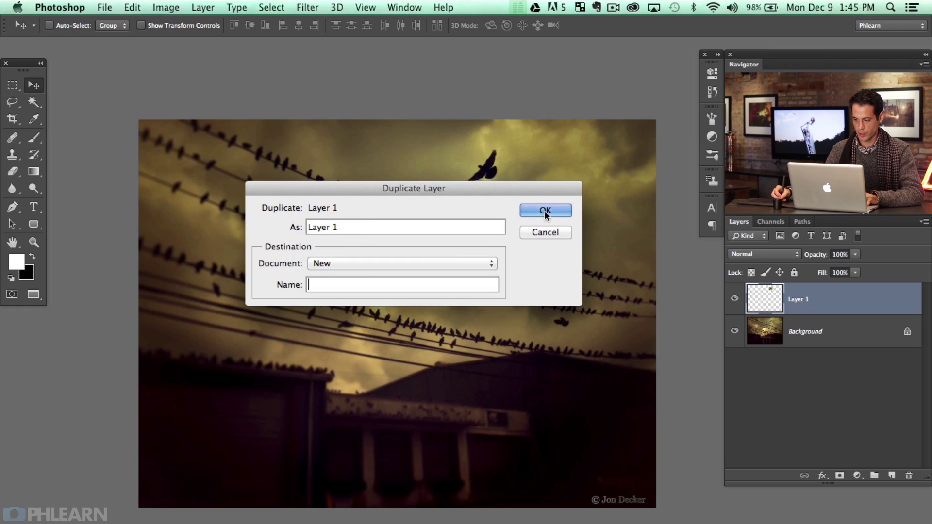
pyautogui.click(545, 211)
pyautogui.moveTo(583, 202); pyautogui.dragTo(446, 256)
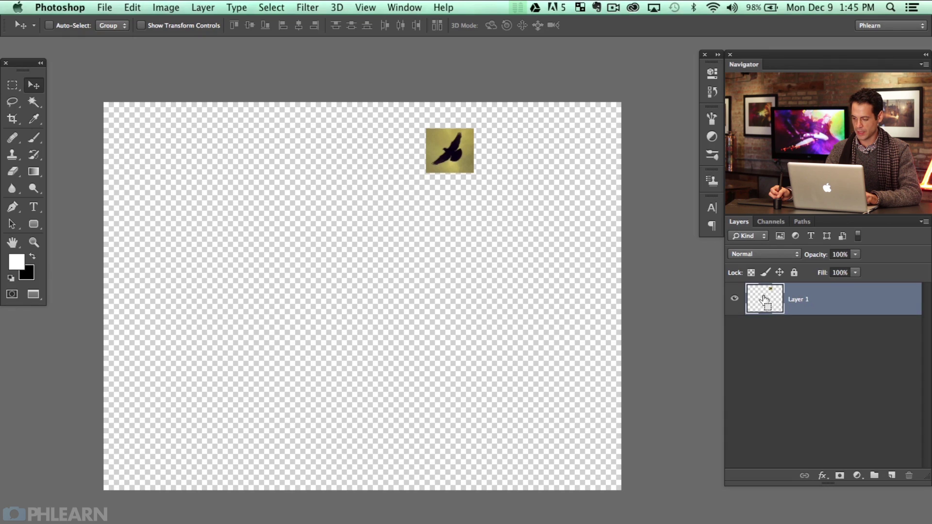
# Step: Crop the new document to the bird layer's pixels and deselect
pyautogui.keyDown('super'); pyautogui.click(770, 300); pyautogui.keyUp('super')
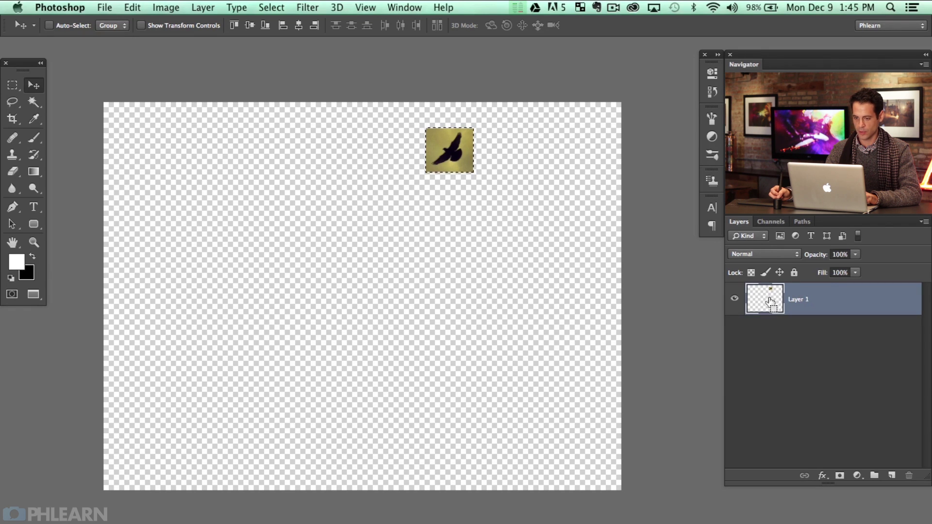
pyautogui.click(163, 9)
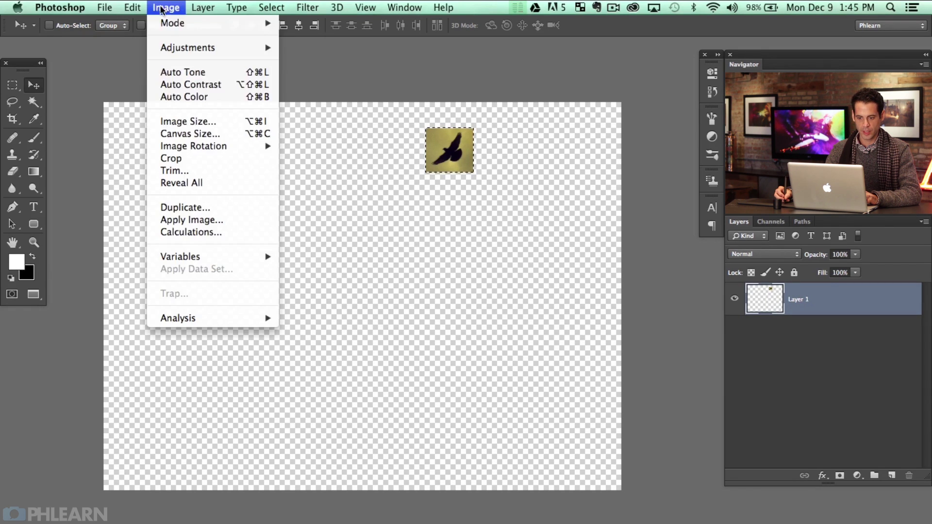
pyautogui.click(179, 159)
pyautogui.press('super+d')
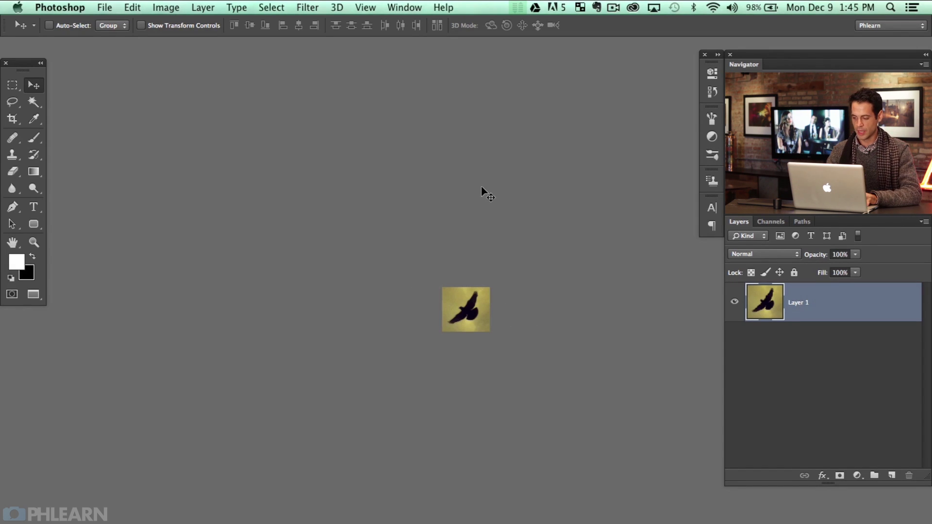
# Step: Make the bird patch black and white, then bring up Levels at default values
pyautogui.moveTo(427, 325); pyautogui.dragTo(393, 261)
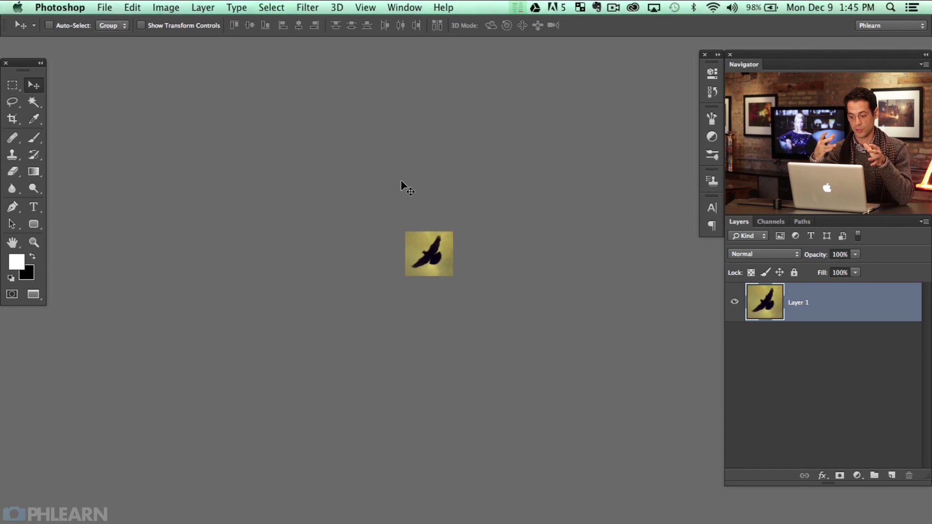
pyautogui.press('super+shift+u')
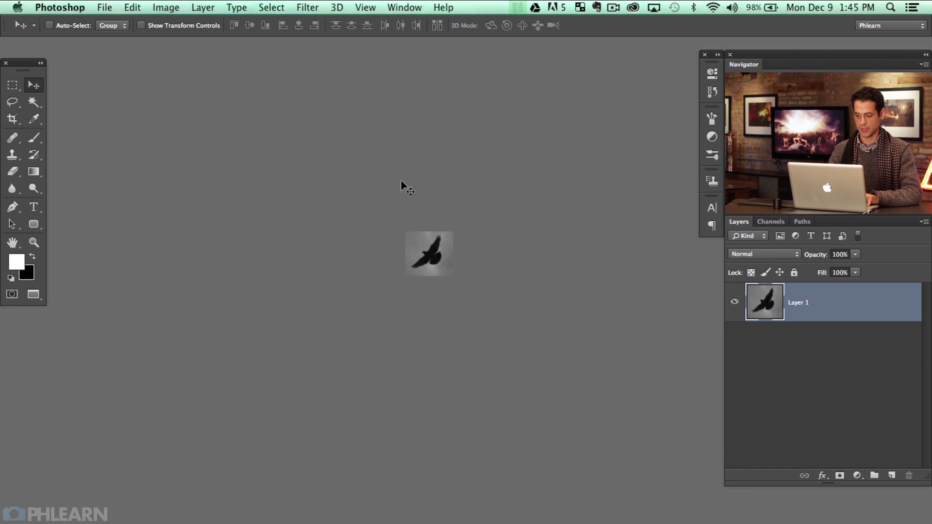
pyautogui.moveTo(179, 123); pyautogui.dragTo(309, 246)
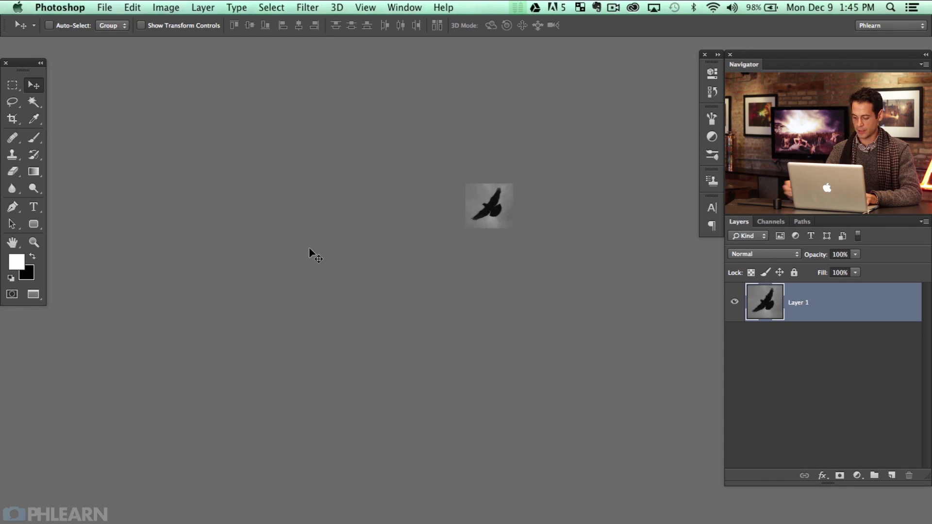
pyautogui.press('super+l')
pyautogui.moveTo(308, 204); pyautogui.dragTo(302, 117)
# Step: Try white, black and gray point eyedropper samples on the bird, then cancel Levels
pyautogui.click(360, 241)
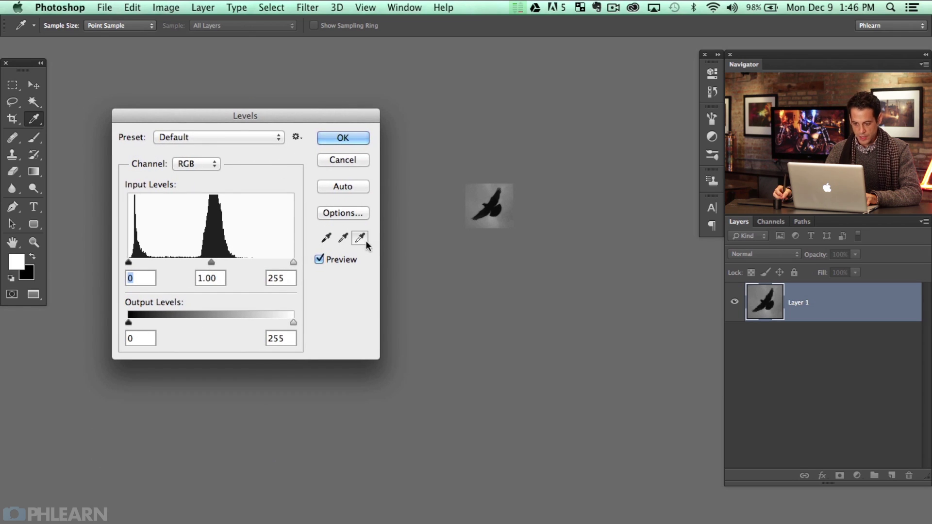
pyautogui.click(326, 238)
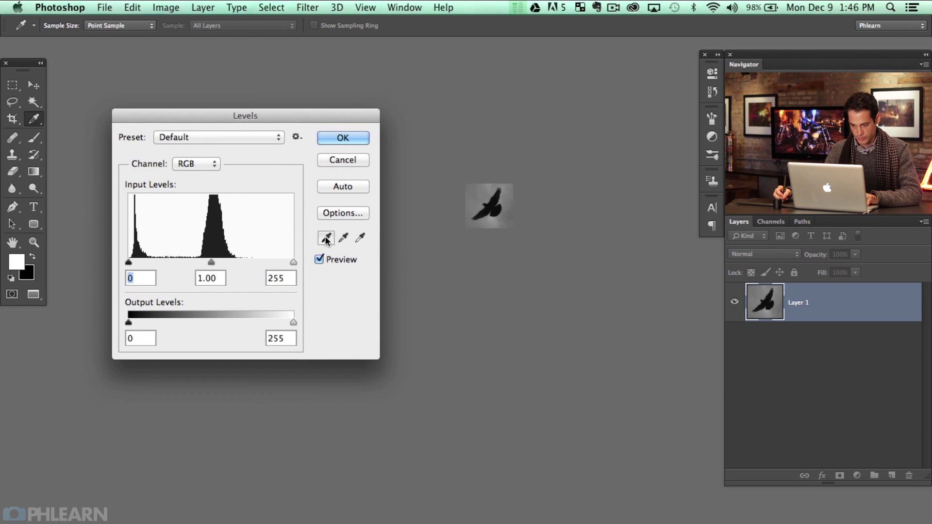
pyautogui.click(344, 238)
pyautogui.click(361, 239)
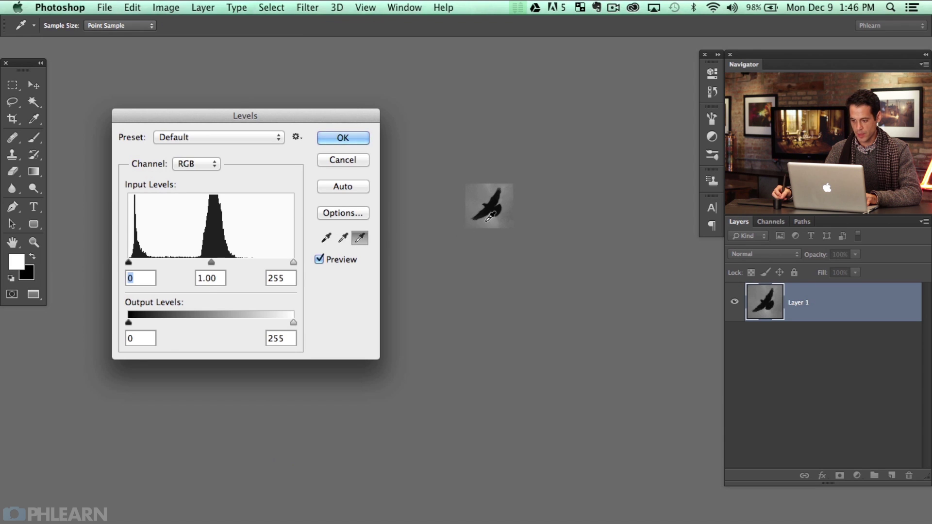
pyautogui.click(506, 222)
pyautogui.click(511, 214)
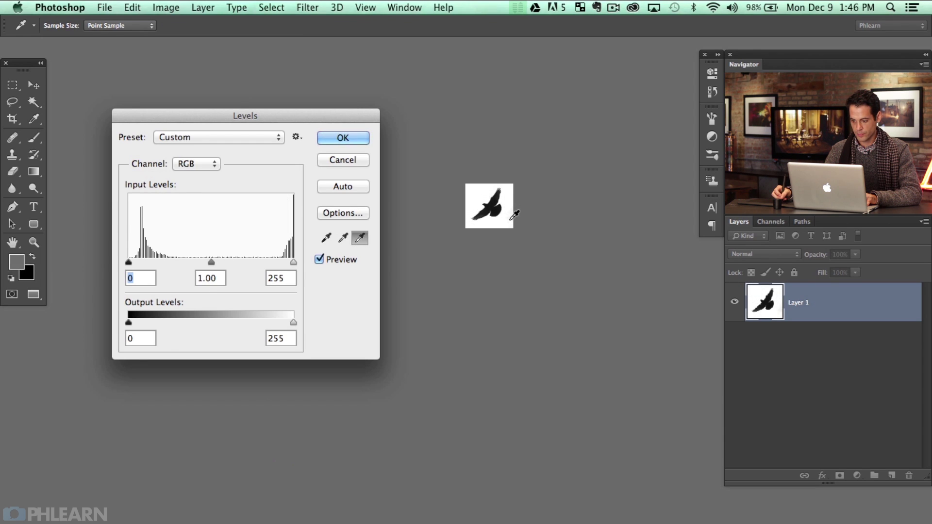
pyautogui.click(506, 212)
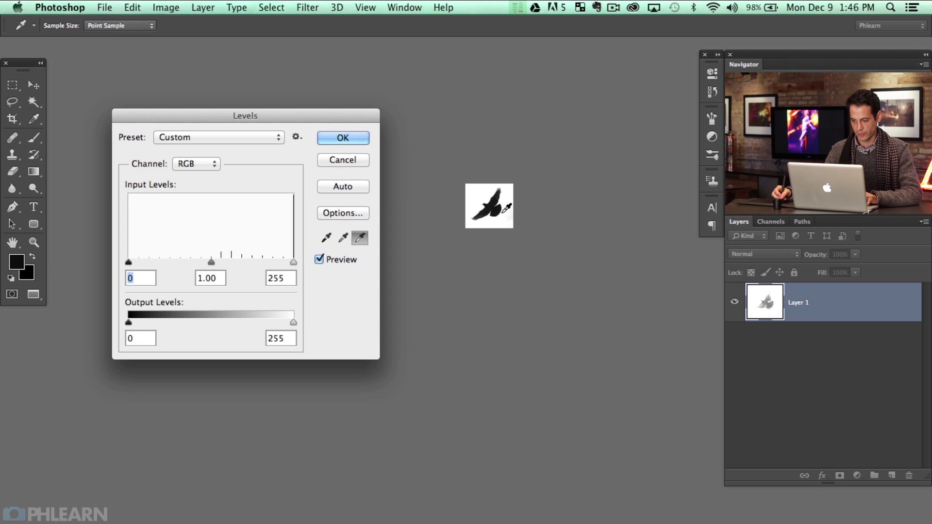
pyautogui.click(502, 206)
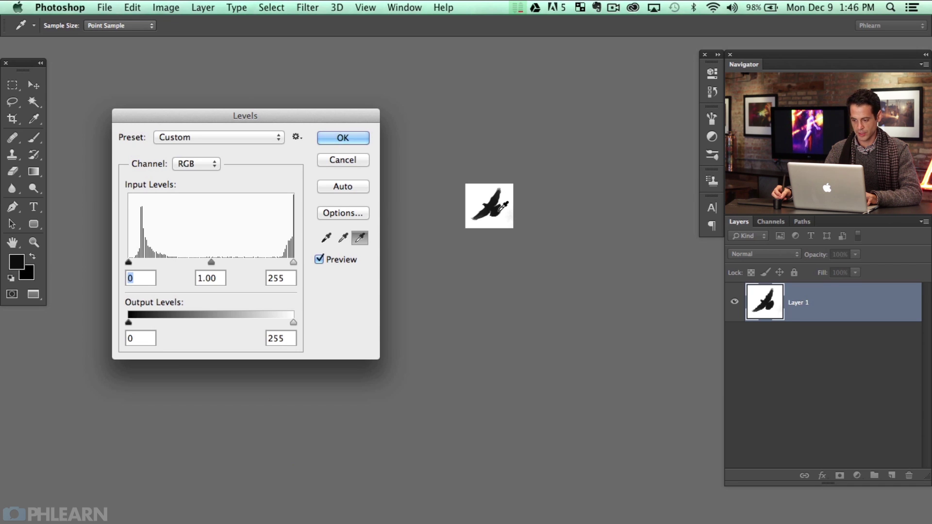
pyautogui.click(505, 202)
pyautogui.click(513, 197)
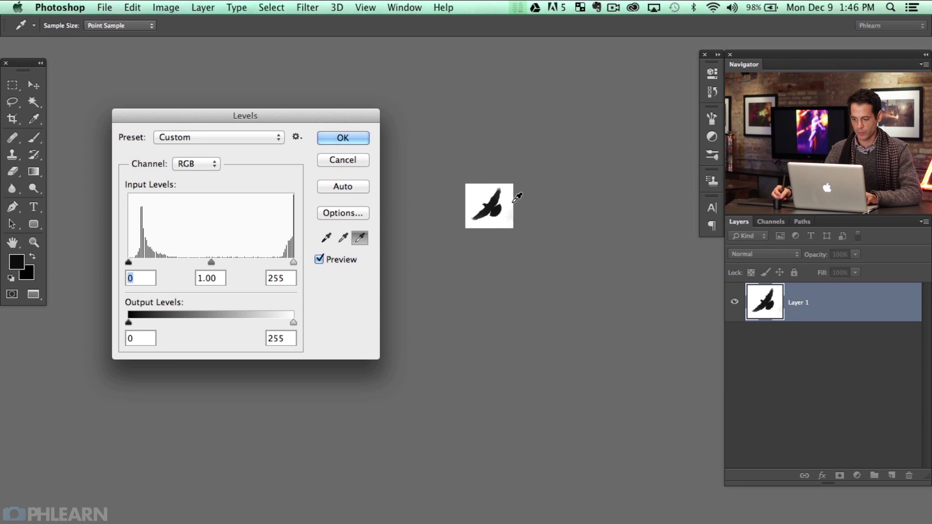
pyautogui.click(363, 161)
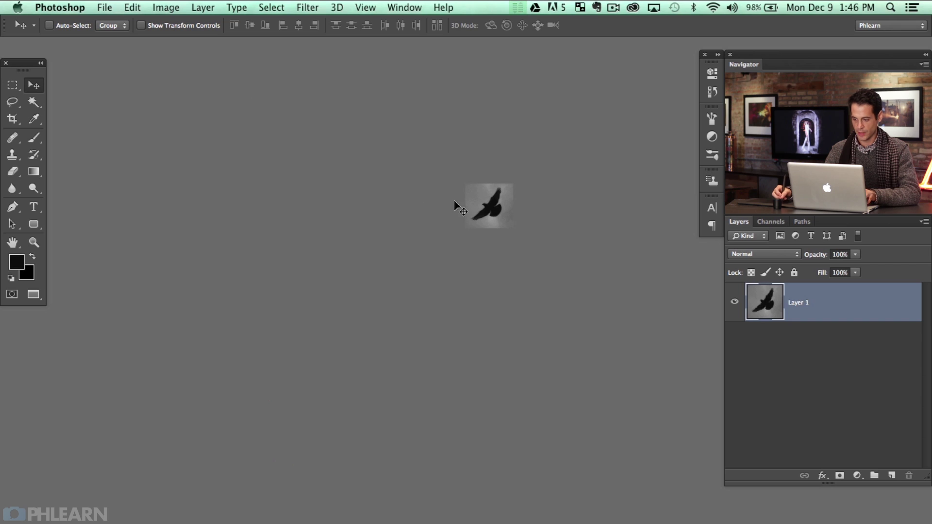
# Step: Reopen Levels, sample the background as white point, and apply for a black bird on white
pyautogui.press('super+l')
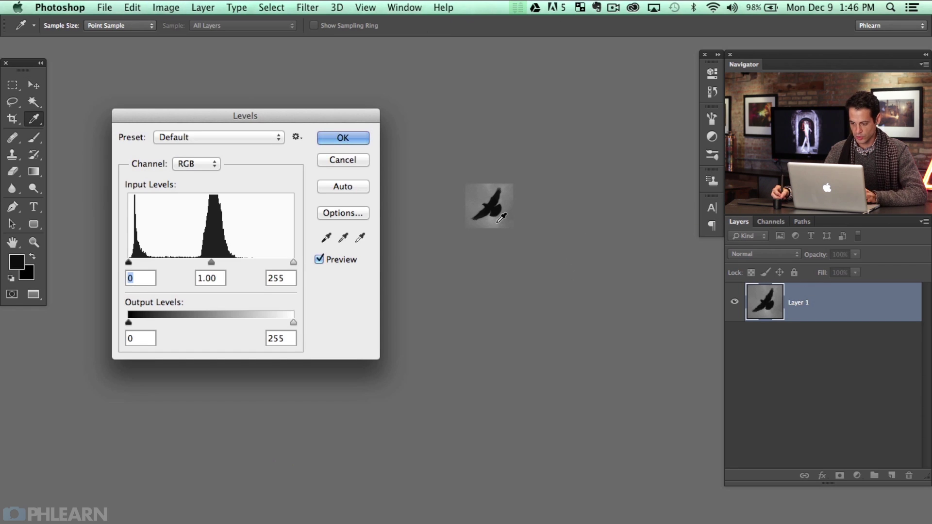
pyautogui.click(359, 239)
pyautogui.click(496, 224)
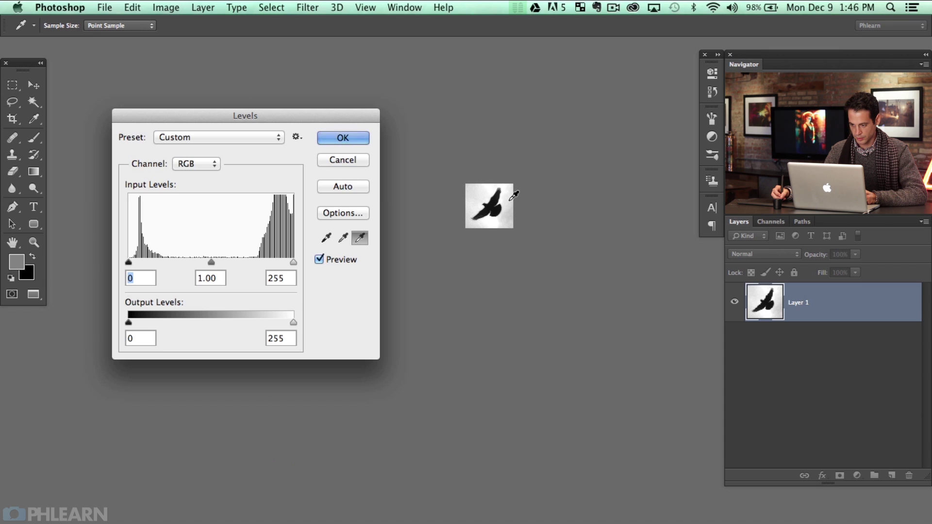
pyautogui.click(509, 215)
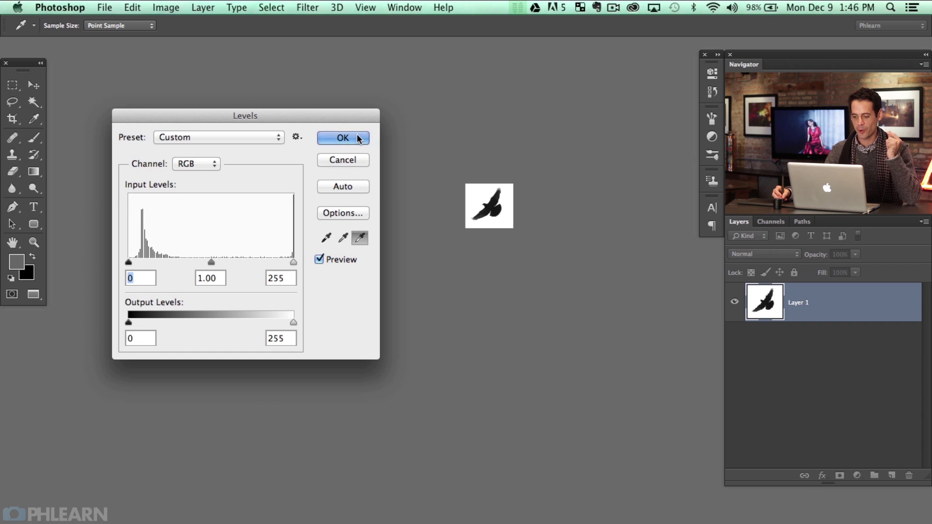
pyautogui.click(343, 138)
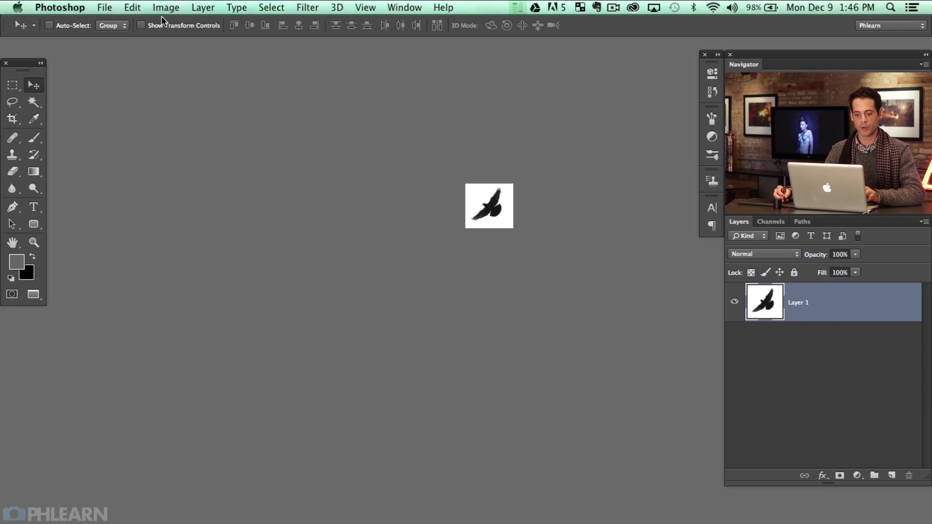
# Step: Define the bird silhouette as a new brush preset named 'Bird'
pyautogui.click(132, 9)
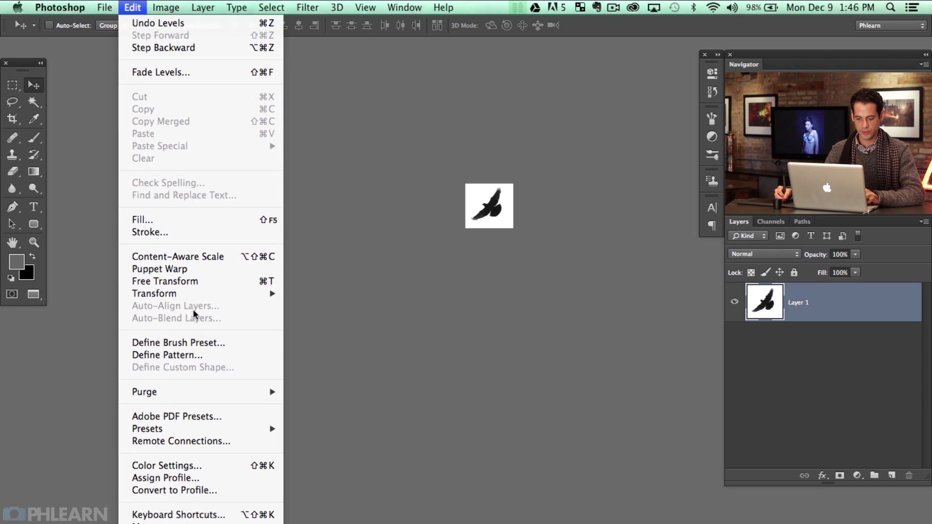
pyautogui.click(232, 347)
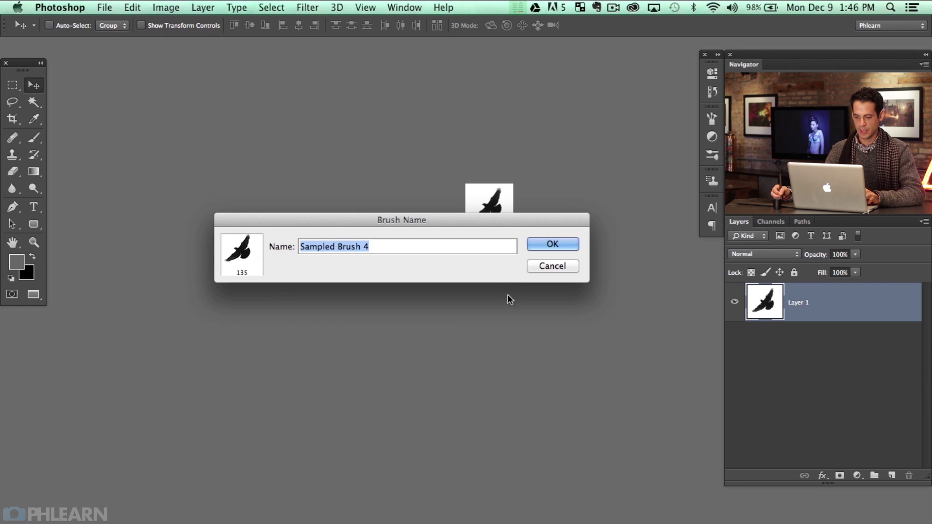
pyautogui.write('Bird')
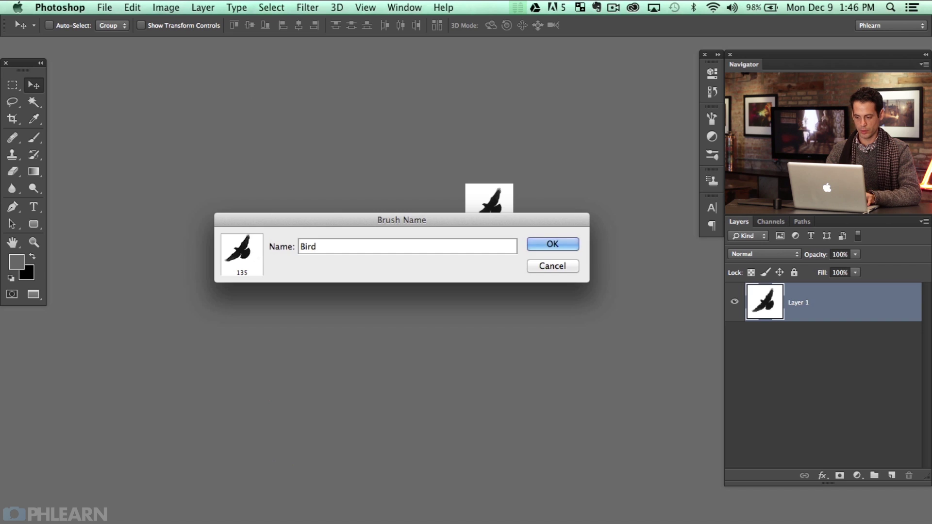
pyautogui.press('Return')
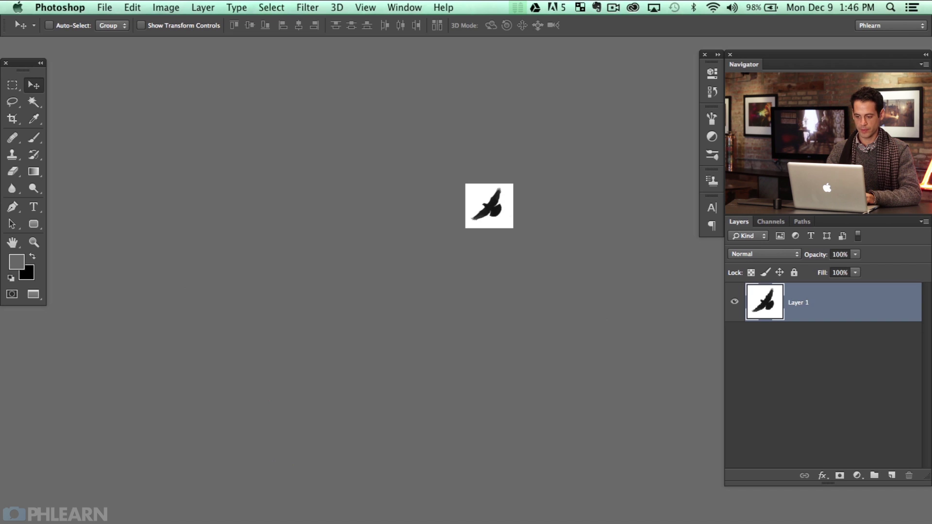
pyautogui.click(407, 9)
pyautogui.click(460, 478)
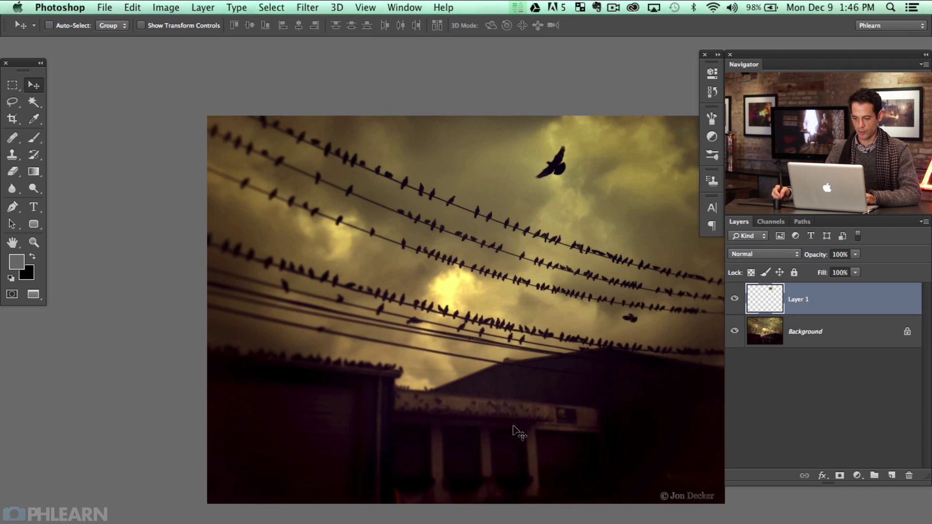
pyautogui.moveTo(490, 250); pyautogui.dragTo(396, 221)
pyautogui.press('super+alt+shift+n')
pyautogui.press('b')
pyautogui.rightClick(273, 155)
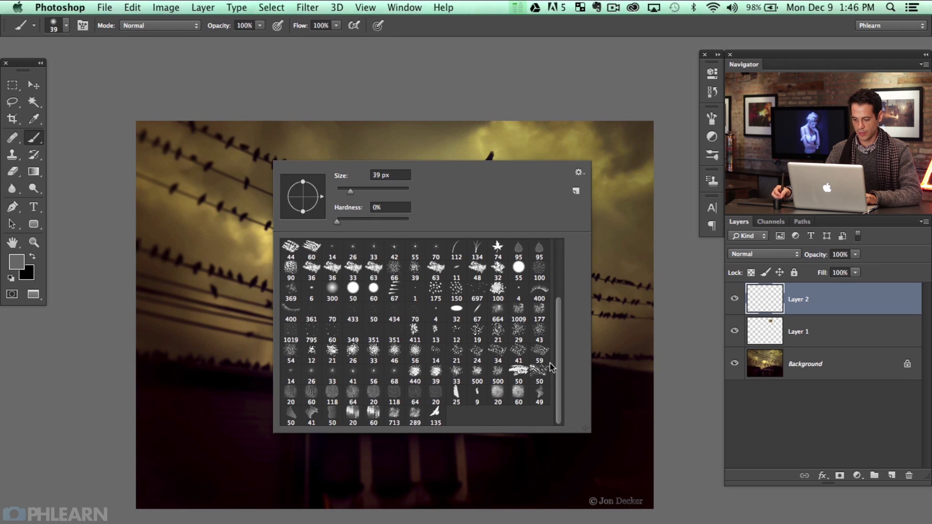
pyautogui.click(435, 413)
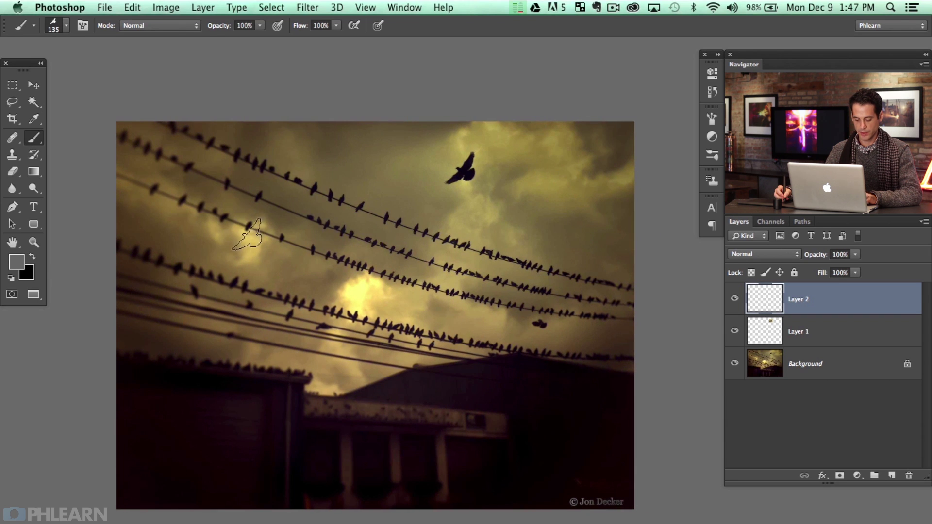
pyautogui.press('x')
pyautogui.press('x')
# Step: Stamp nine test birds across the sky, then select all and delete them from Layer 2
pyautogui.click(375, 165)
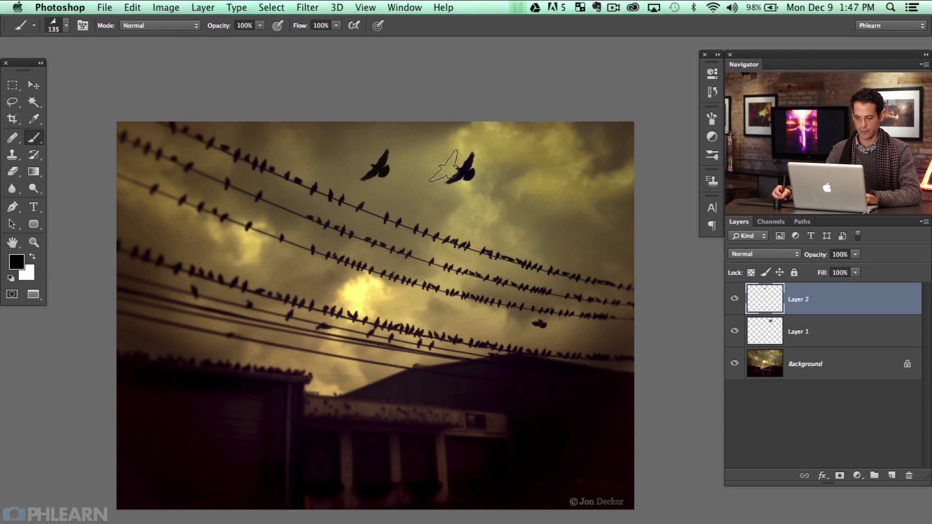
pyautogui.click(537, 177)
pyautogui.click(513, 147)
pyautogui.click(577, 232)
pyautogui.click(503, 220)
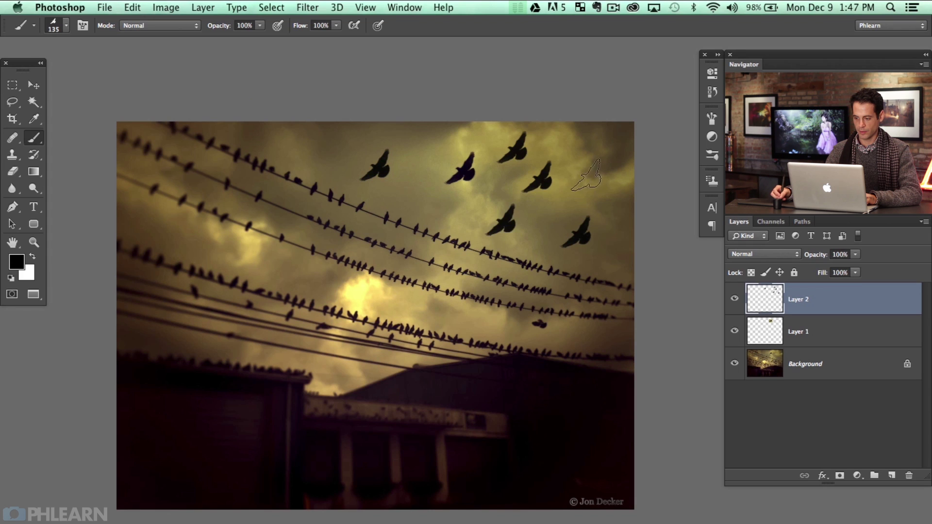
pyautogui.click(587, 172)
pyautogui.click(609, 204)
pyautogui.click(433, 204)
pyautogui.click(412, 144)
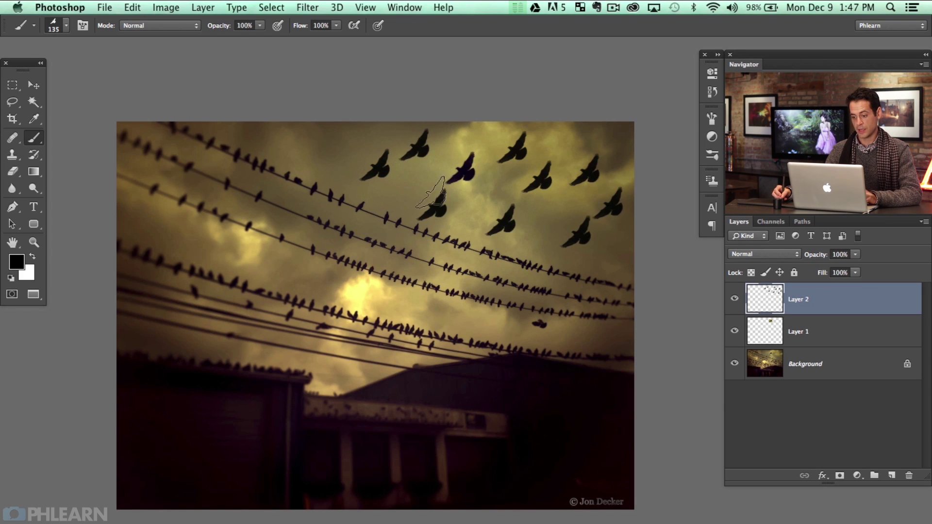
pyautogui.press('super+a')
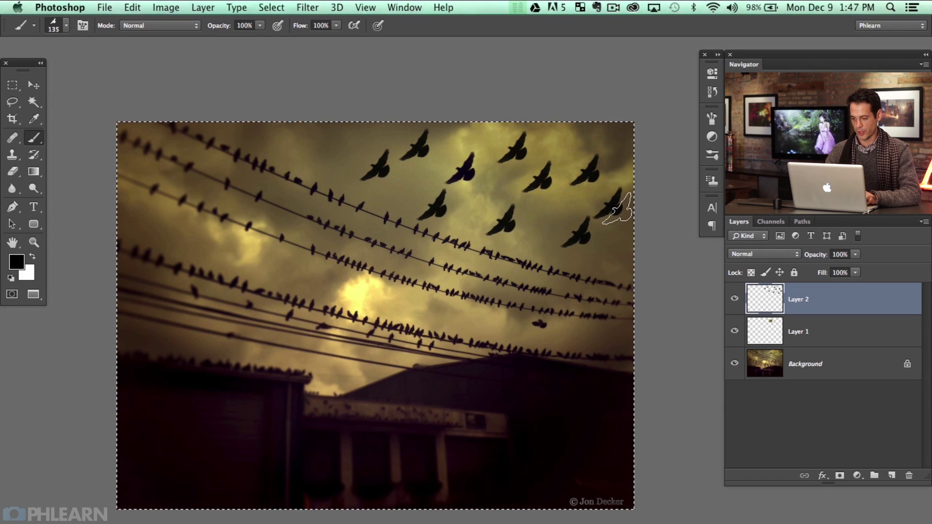
pyautogui.press('Delete')
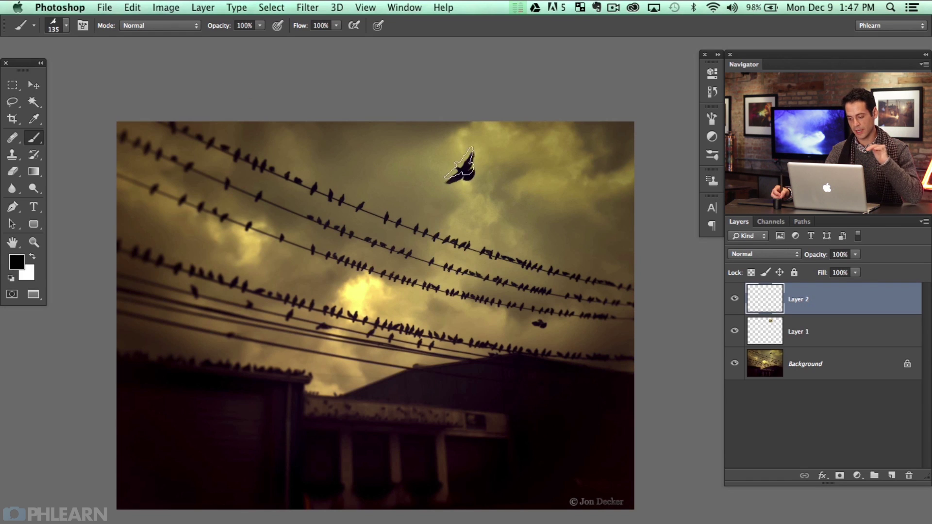
pyautogui.moveTo(508, 195); pyautogui.dragTo(491, 190)
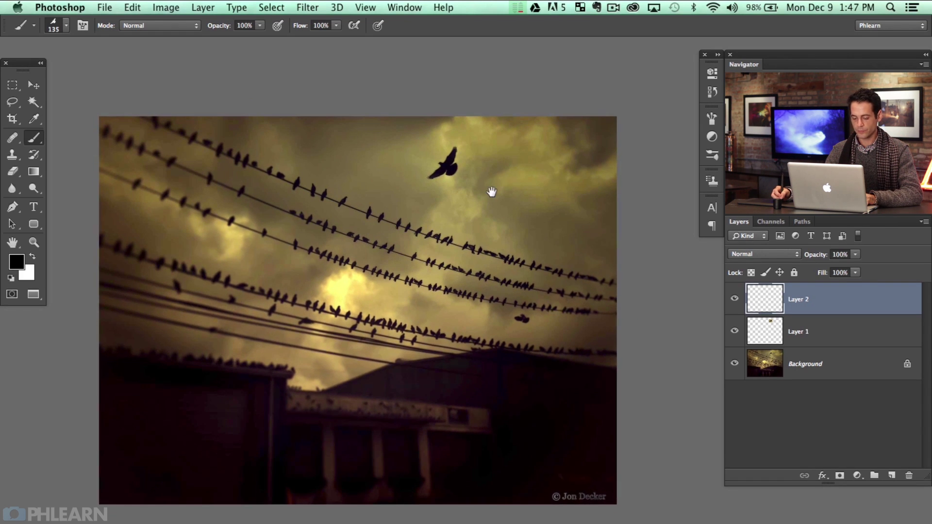
# Step: Open the Brush panel, enable Scattering, and paint two test strokes, undoing both
pyautogui.click(409, 7)
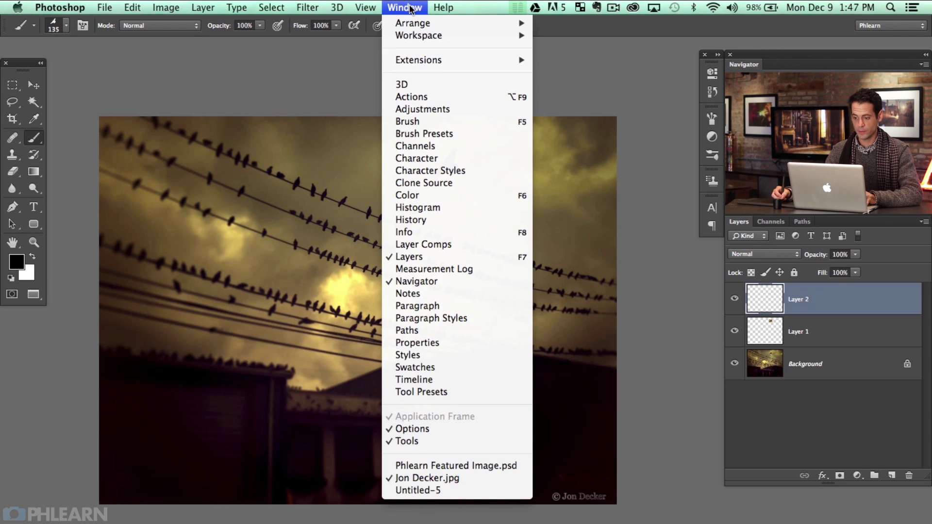
pyautogui.click(441, 125)
pyautogui.moveTo(402, 229); pyautogui.dragTo(333, 219)
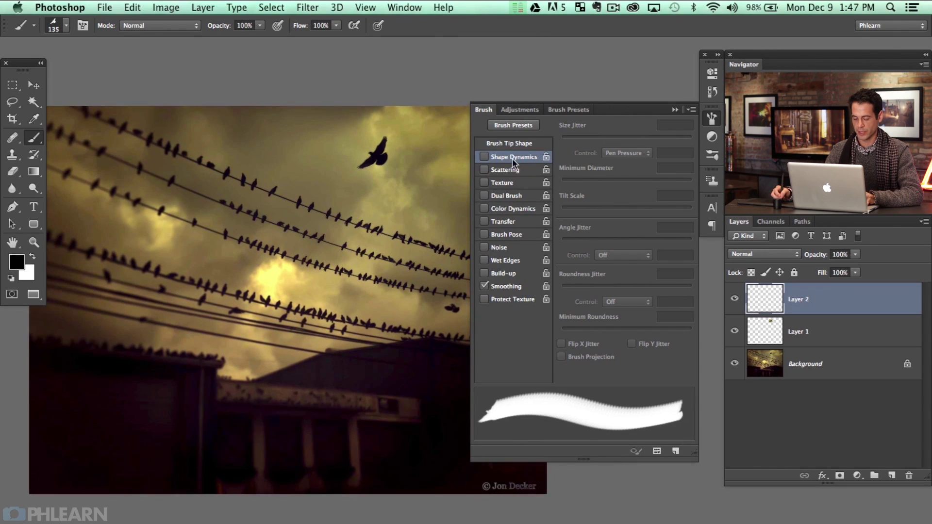
pyautogui.click(489, 170)
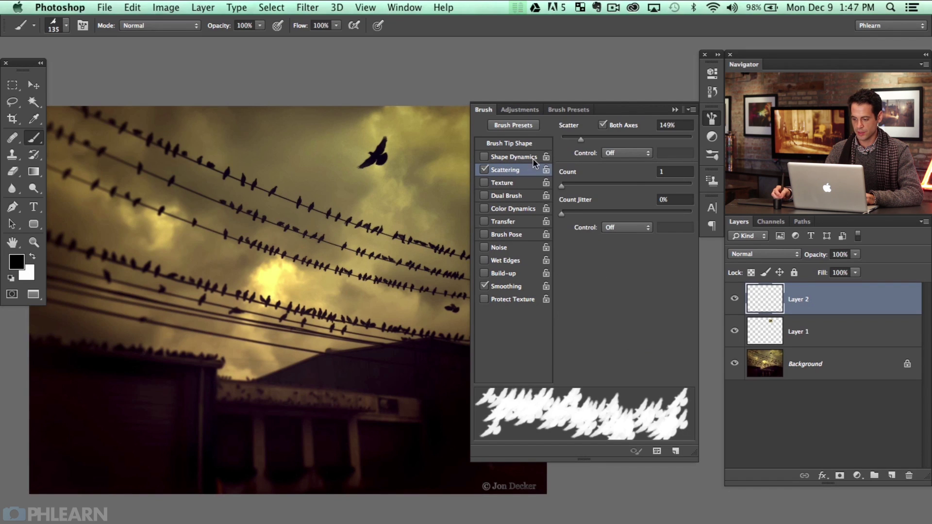
pyautogui.moveTo(419, 195)
pyautogui.mouseDown()
pyautogui.moveTo(213, 163)
pyautogui.moveTo(167, 165)
pyautogui.moveTo(130, 188)
pyautogui.moveTo(150, 237)
pyautogui.moveTo(239, 287)
pyautogui.moveTo(323, 297)
pyautogui.moveTo(400, 266)
pyautogui.moveTo(419, 146)
pyautogui.moveTo(409, 137)
pyautogui.moveTo(449, 146)
pyautogui.mouseUp()
pyautogui.hotkey('ctrl', 'z')
pyautogui.moveTo(410, 191)
pyautogui.mouseDown()
pyautogui.moveTo(243, 165)
pyautogui.moveTo(169, 168)
pyautogui.moveTo(153, 224)
pyautogui.moveTo(274, 280)
pyautogui.moveTo(340, 279)
pyautogui.mouseUp()
pyautogui.hotkey('ctrl', 'z')
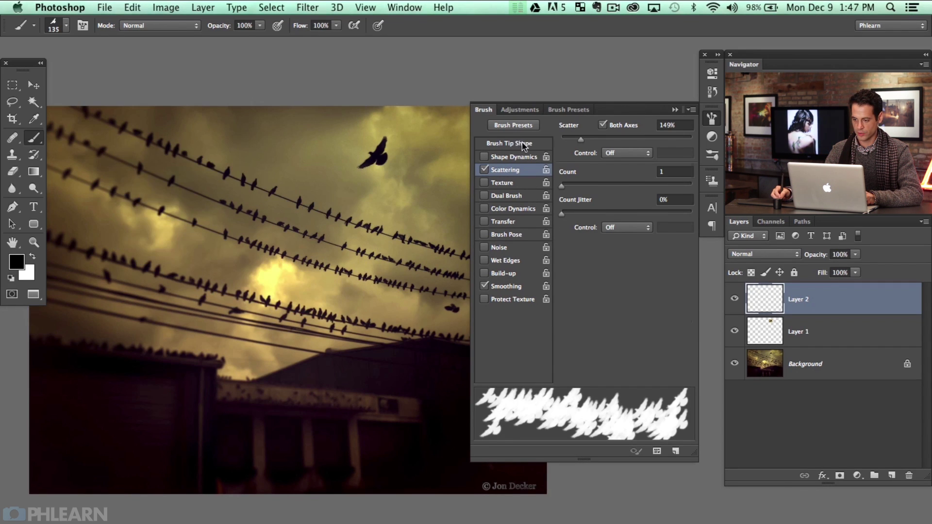
# Step: Raise Brush Tip Shape spacing to 82%, test and undo, then enable Shape Dynamics
pyautogui.click(522, 144)
pyautogui.moveTo(568, 351); pyautogui.dragTo(602, 354)
pyautogui.moveTo(427, 196)
pyautogui.mouseDown()
pyautogui.moveTo(369, 180)
pyautogui.moveTo(226, 165)
pyautogui.moveTo(141, 199)
pyautogui.moveTo(167, 274)
pyautogui.mouseUp()
pyautogui.hotkey('ctrl', 'z')
pyautogui.moveTo(607, 354); pyautogui.dragTo(612, 353)
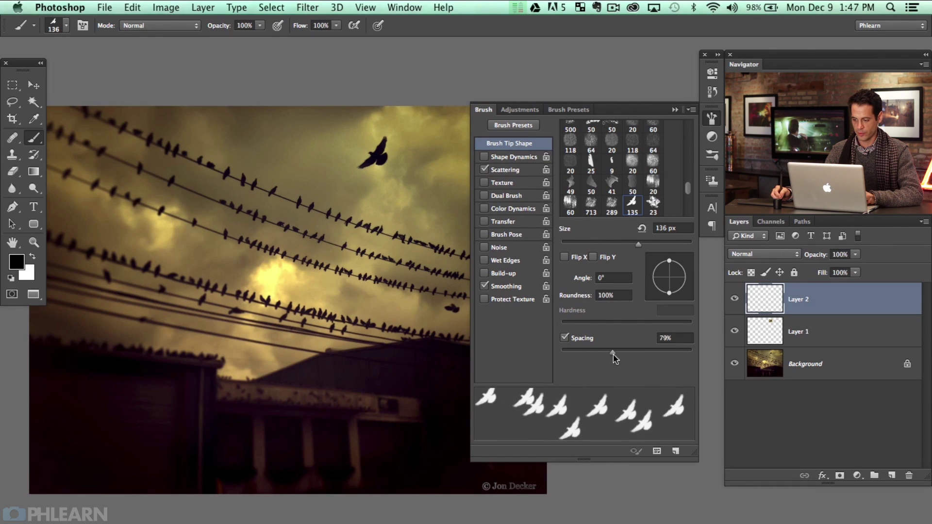
pyautogui.click(528, 171)
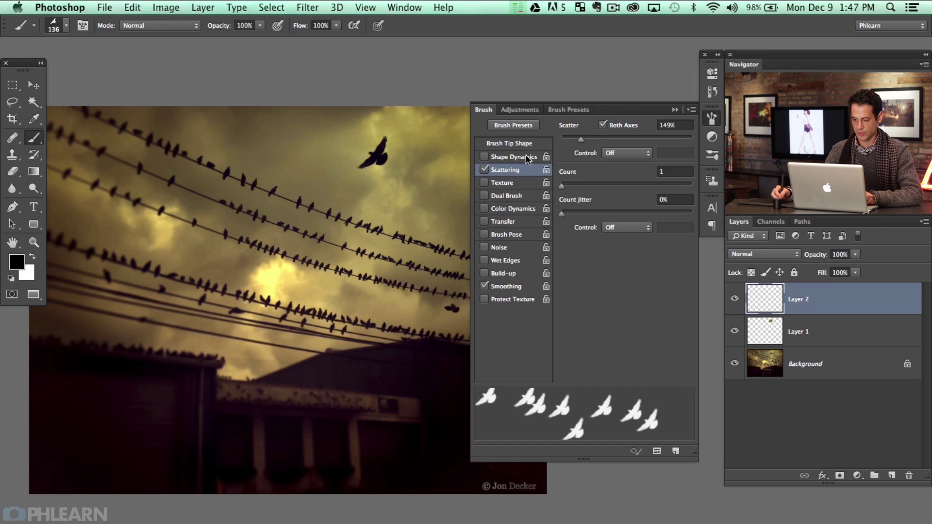
pyautogui.click(529, 144)
pyautogui.moveTo(391, 265)
pyautogui.mouseDown()
pyautogui.moveTo(228, 172)
pyautogui.moveTo(160, 199)
pyautogui.moveTo(160, 267)
pyautogui.mouseUp()
pyautogui.hotkey('ctrl', 'z')
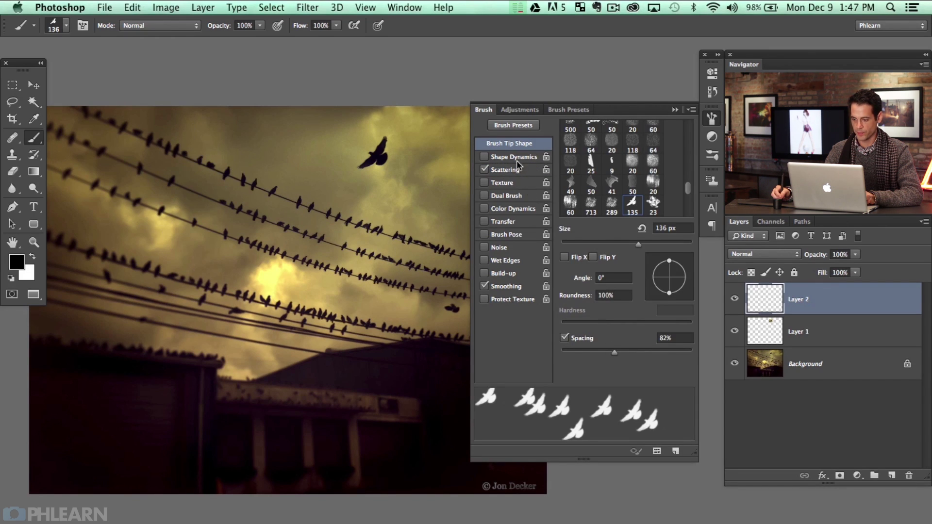
pyautogui.click(505, 157)
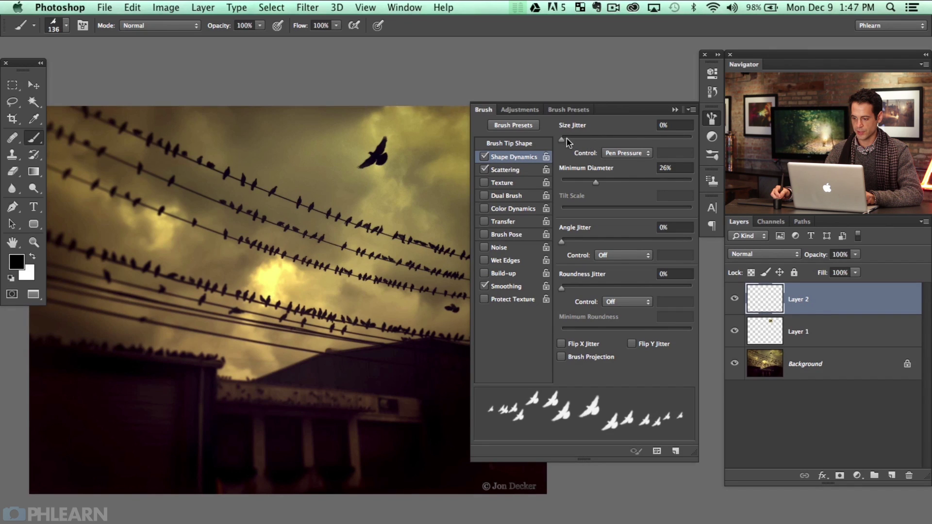
# Step: Have pen pressure control size jitter with 0% minimum diameter, testing and undoing strokes
pyautogui.click(617, 153)
pyautogui.click(617, 153)
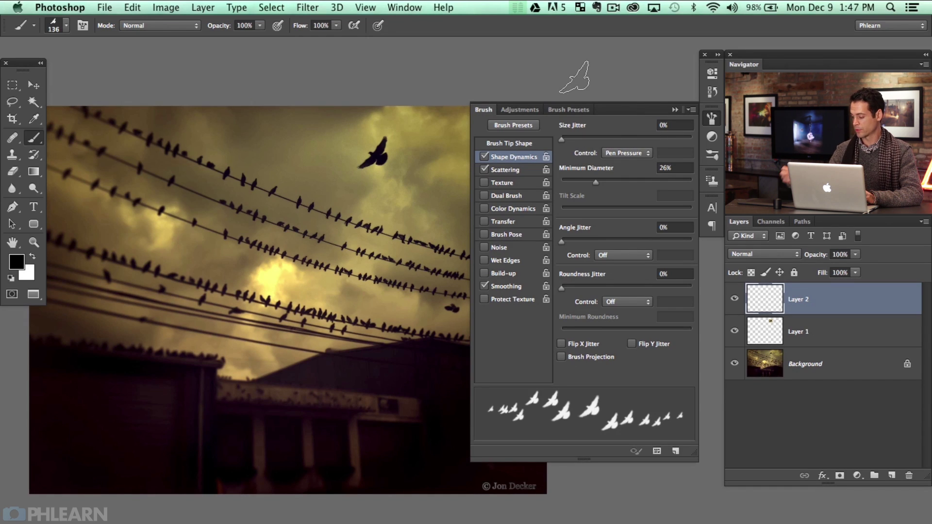
pyautogui.moveTo(375, 228); pyautogui.dragTo(300, 220)
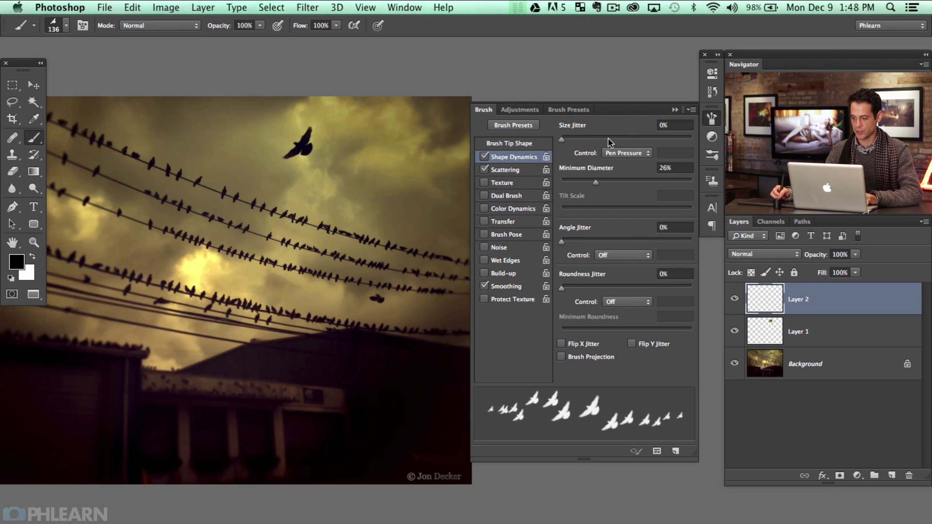
pyautogui.moveTo(403, 180)
pyautogui.mouseDown()
pyautogui.moveTo(356, 190)
pyautogui.moveTo(254, 179)
pyautogui.moveTo(211, 150)
pyautogui.moveTo(135, 134)
pyautogui.moveTo(110, 155)
pyautogui.moveTo(140, 184)
pyautogui.moveTo(190, 205)
pyautogui.moveTo(211, 245)
pyautogui.moveTo(254, 256)
pyautogui.moveTo(294, 260)
pyautogui.moveTo(456, 199)
pyautogui.mouseUp()
pyautogui.press('super+z')
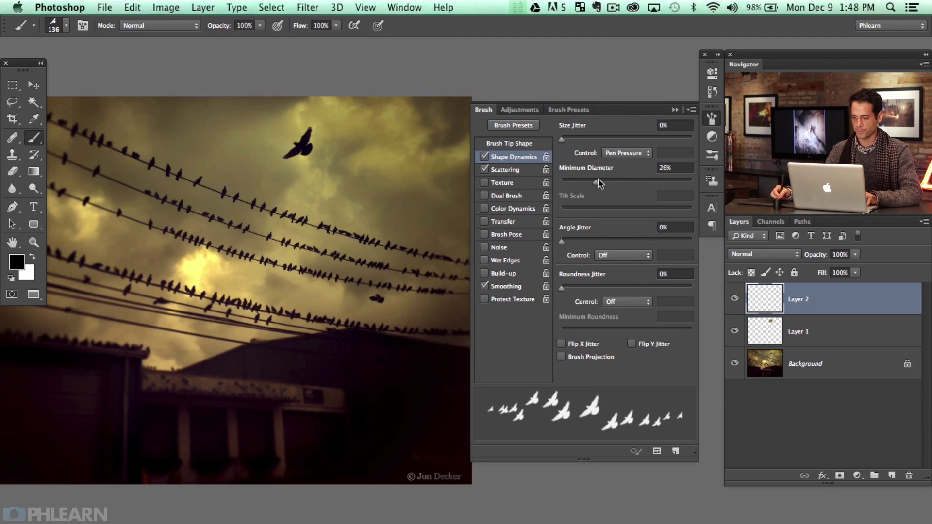
pyautogui.moveTo(598, 179); pyautogui.dragTo(539, 178)
pyautogui.moveTo(414, 184)
pyautogui.mouseDown()
pyautogui.moveTo(381, 184)
pyautogui.moveTo(366, 166)
pyautogui.moveTo(321, 190)
pyautogui.moveTo(294, 158)
pyautogui.mouseUp()
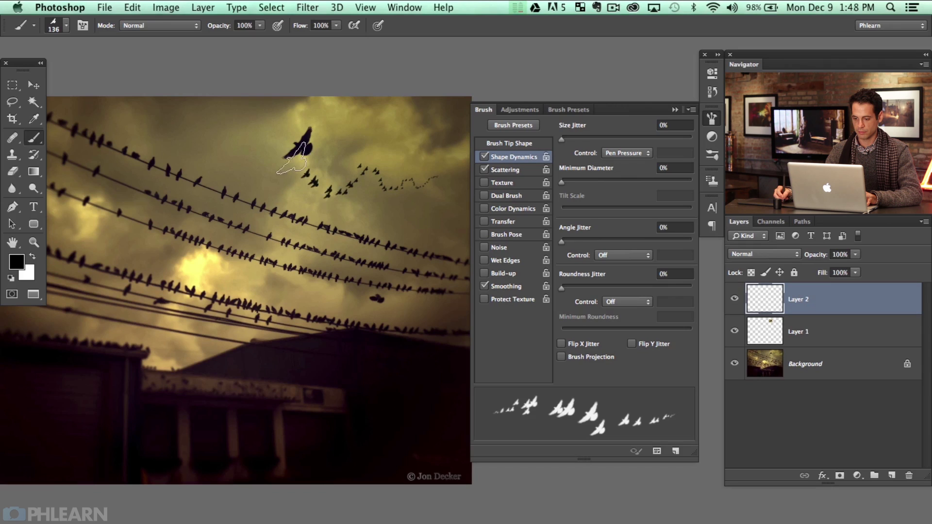
pyautogui.press('super+z')
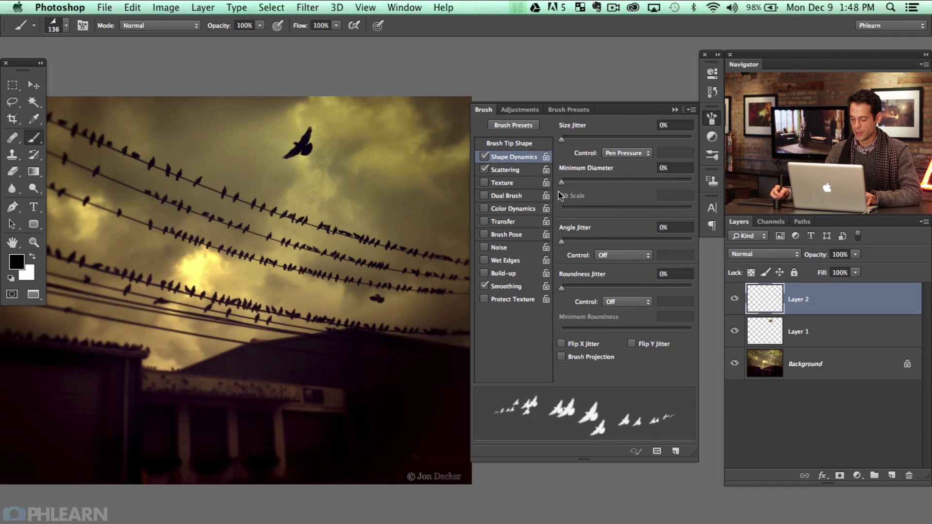
# Step: Set angle jitter to 4% and roundness jitter to 100% with 25% minimum, painting test trails
pyautogui.moveTo(563, 244)
pyautogui.mouseDown()
pyautogui.moveTo(704, 254)
pyautogui.moveTo(652, 246)
pyautogui.mouseUp()
pyautogui.moveTo(410, 174)
pyautogui.mouseDown()
pyautogui.moveTo(321, 175)
pyautogui.moveTo(238, 156)
pyautogui.moveTo(222, 131)
pyautogui.mouseUp()
pyautogui.press('super+z')
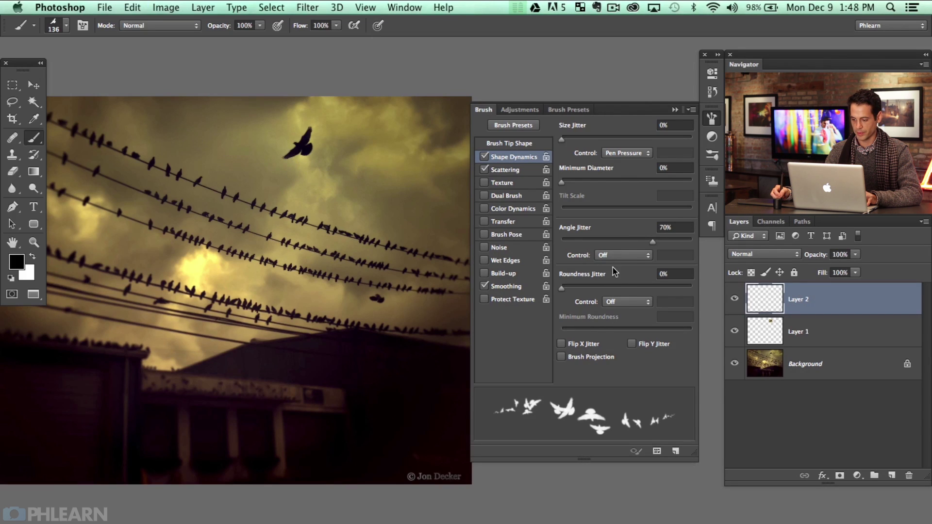
pyautogui.moveTo(614, 242); pyautogui.dragTo(568, 244)
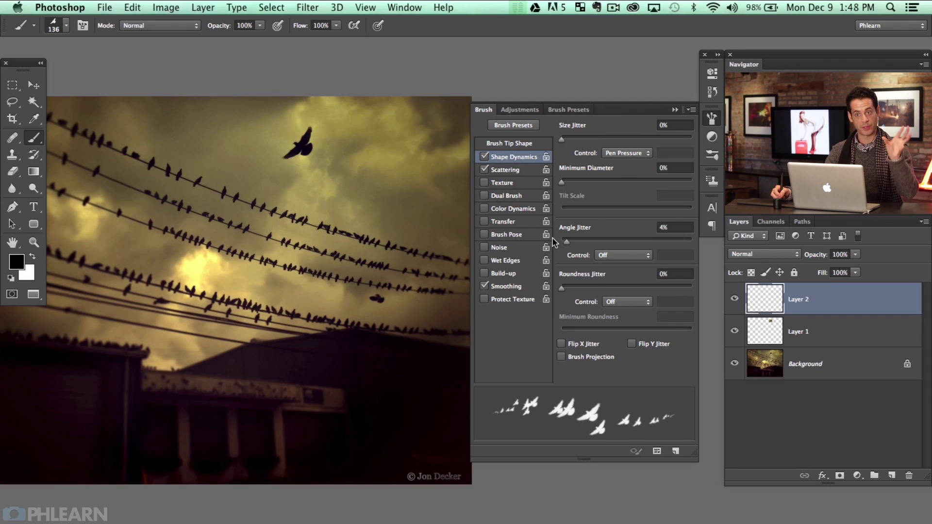
pyautogui.moveTo(437, 200); pyautogui.dragTo(284, 168)
pyautogui.press('super+z')
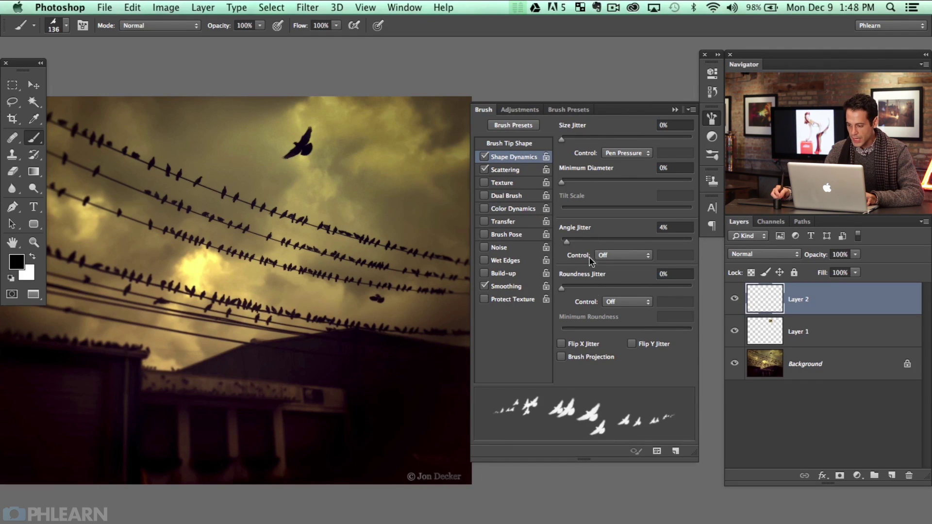
pyautogui.moveTo(579, 289)
pyautogui.mouseDown()
pyautogui.moveTo(695, 291)
pyautogui.moveTo(567, 301)
pyautogui.moveTo(717, 295)
pyautogui.mouseUp()
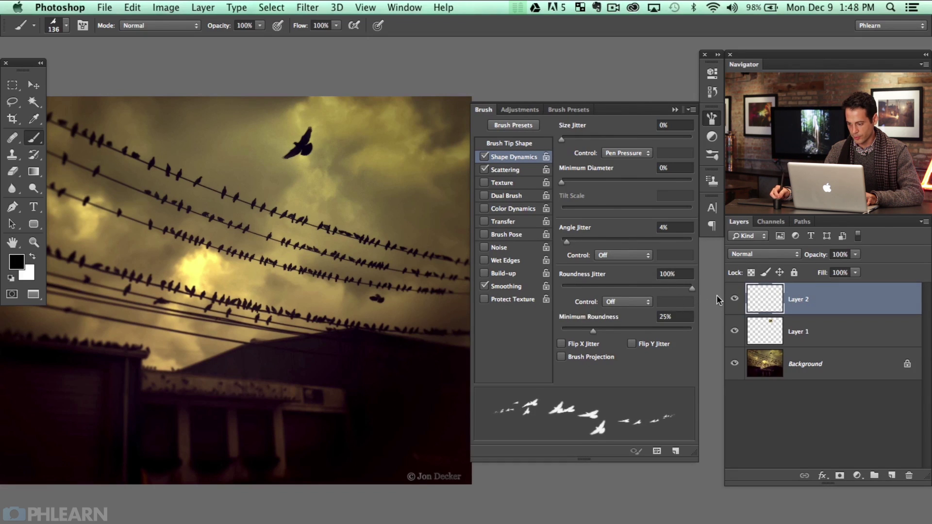
pyautogui.moveTo(439, 189)
pyautogui.mouseDown()
pyautogui.moveTo(244, 164)
pyautogui.moveTo(192, 117)
pyautogui.mouseUp()
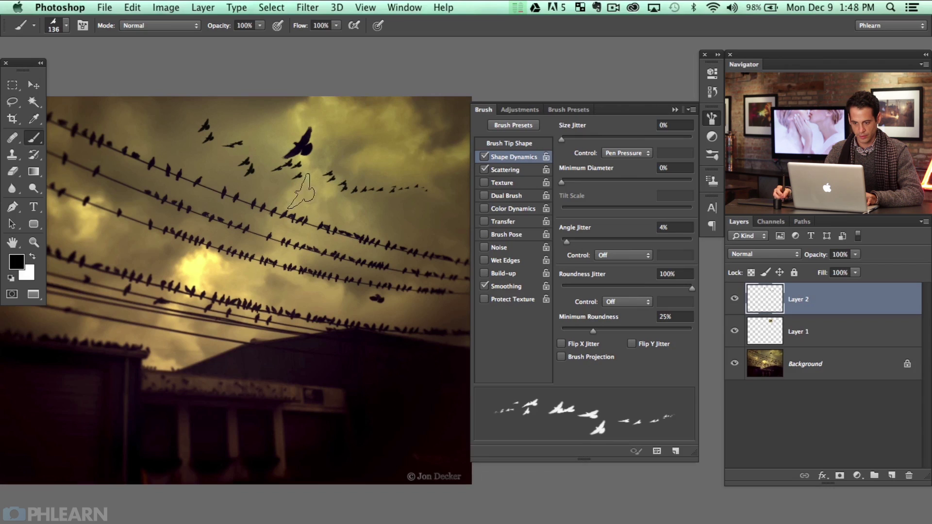
# Step: Undo the test trail, raise scatter to 292% on both axes, and paint scattered birds up the sky
pyautogui.press('super+z')
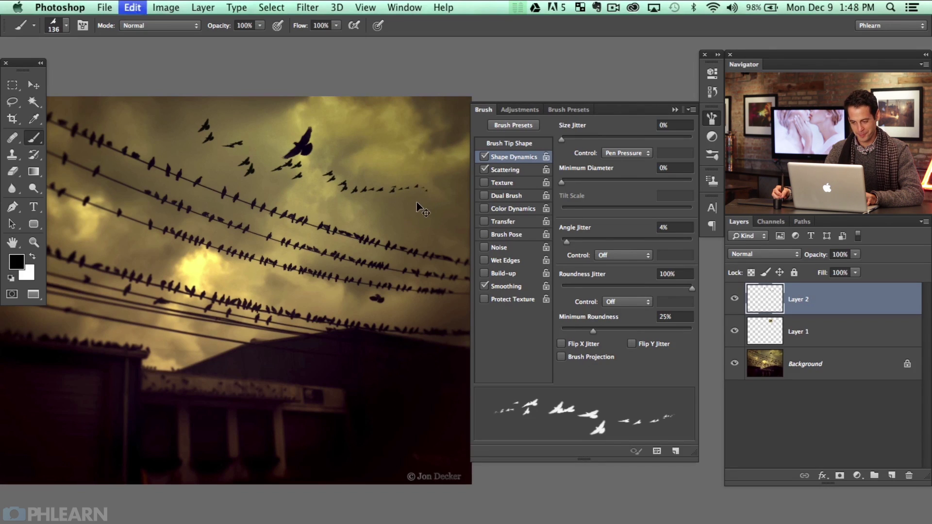
pyautogui.click(525, 170)
pyautogui.moveTo(579, 137); pyautogui.dragTo(601, 141)
pyautogui.moveTo(370, 200)
pyautogui.mouseDown()
pyautogui.moveTo(328, 177)
pyautogui.moveTo(278, 199)
pyautogui.moveTo(264, 161)
pyautogui.moveTo(231, 162)
pyautogui.moveTo(213, 124)
pyautogui.moveTo(180, 110)
pyautogui.mouseUp()
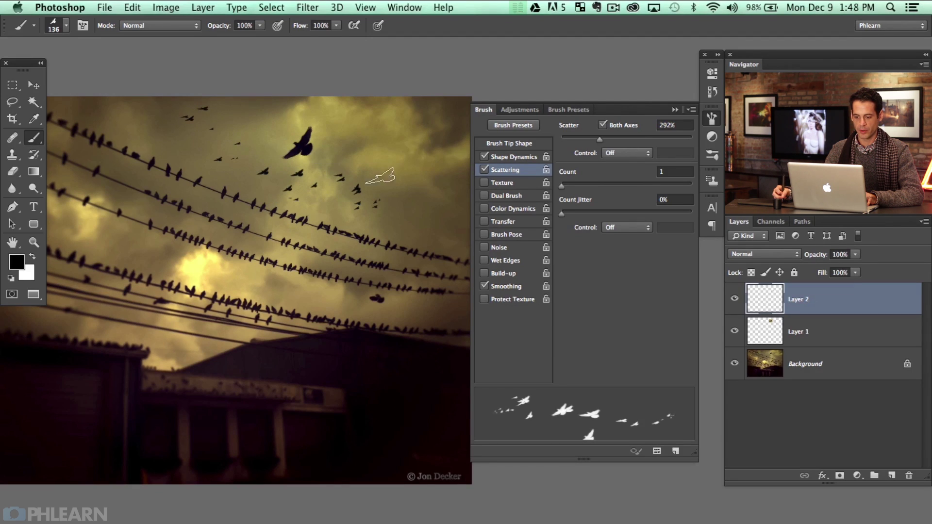
pyautogui.moveTo(429, 173)
pyautogui.mouseDown()
pyautogui.moveTo(349, 123)
pyautogui.moveTo(384, 165)
pyautogui.moveTo(380, 136)
pyautogui.moveTo(367, 156)
pyautogui.moveTo(311, 187)
pyautogui.moveTo(408, 211)
pyautogui.moveTo(311, 202)
pyautogui.moveTo(242, 174)
pyautogui.moveTo(197, 141)
pyautogui.moveTo(296, 113)
pyautogui.mouseUp()
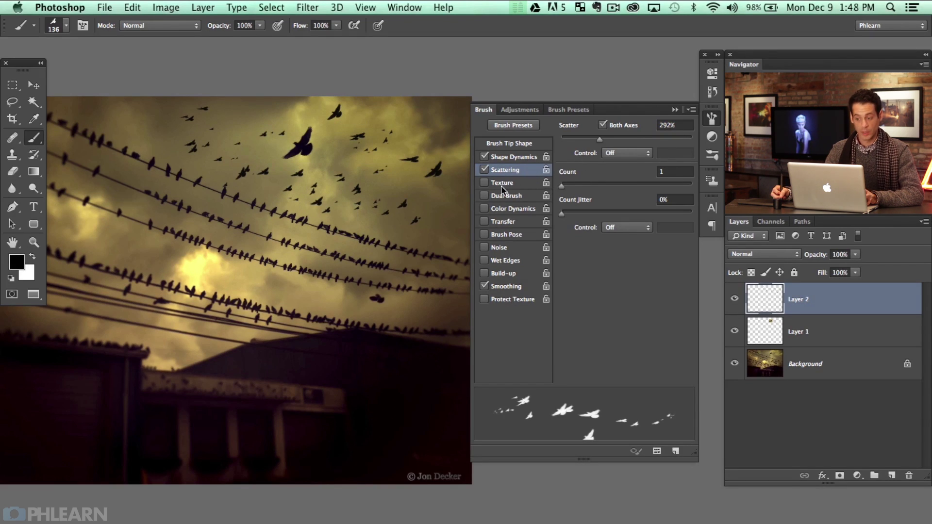
pyautogui.click(527, 160)
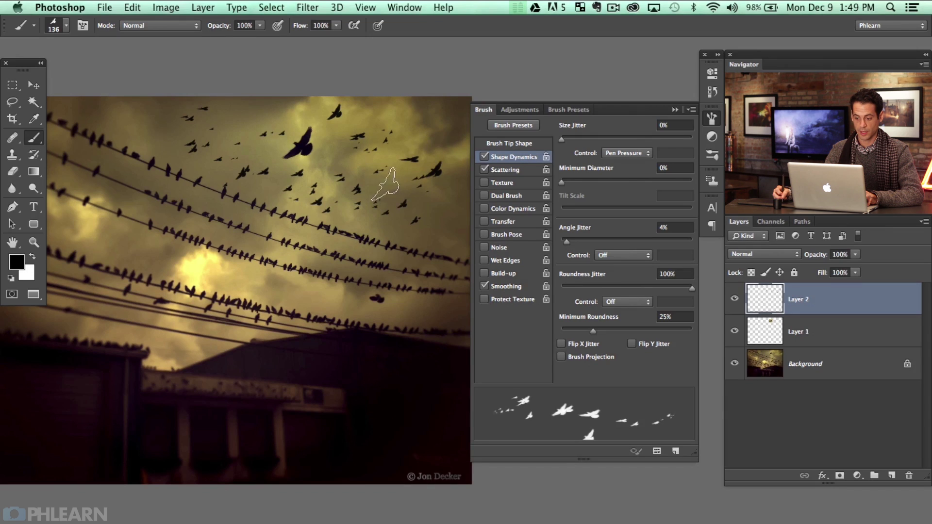
pyautogui.click(711, 118)
# Step: Fit the photo on screen, clear the old birds, and paint small birds around the large bird
pyautogui.press('super+0')
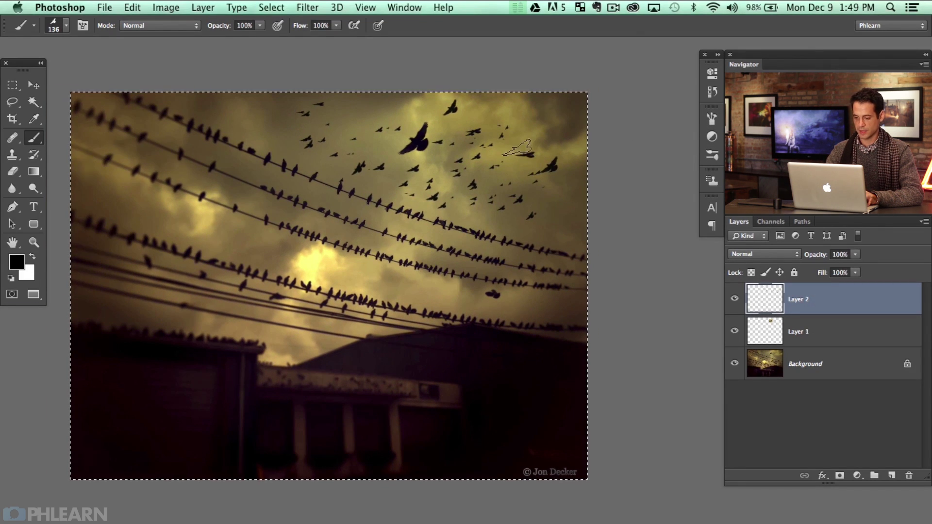
pyautogui.press('Delete')
pyautogui.press('super+d')
pyautogui.moveTo(514, 203)
pyautogui.mouseDown()
pyautogui.moveTo(478, 170)
pyautogui.moveTo(465, 124)
pyautogui.moveTo(471, 152)
pyautogui.mouseUp()
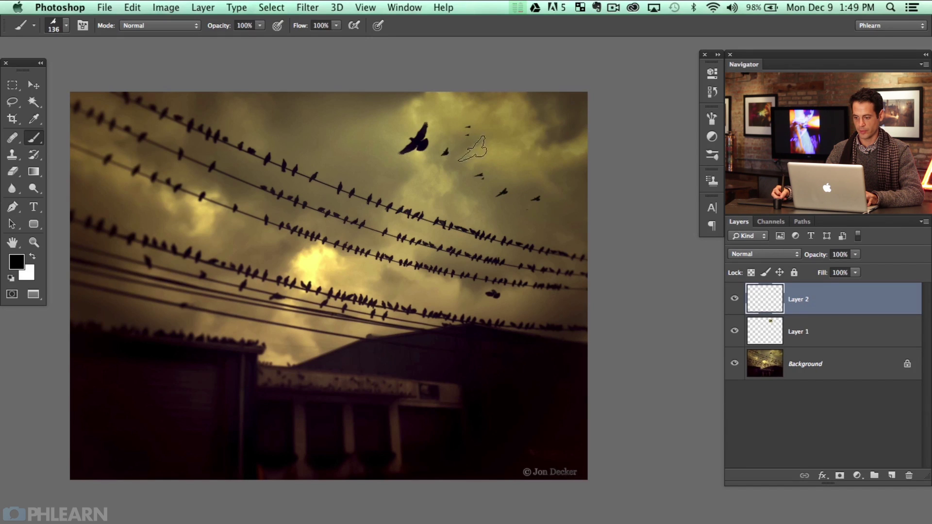
pyautogui.moveTo(449, 177); pyautogui.dragTo(419, 155)
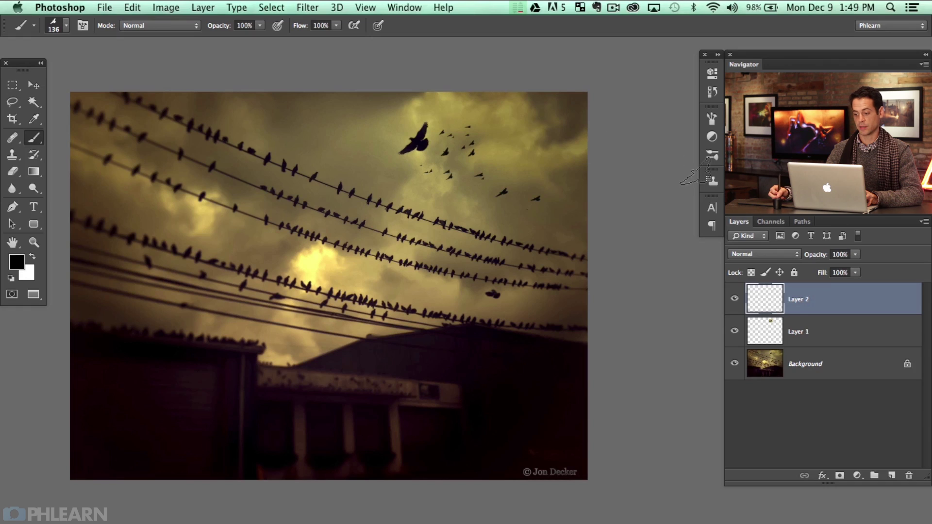
pyautogui.click(358, 130)
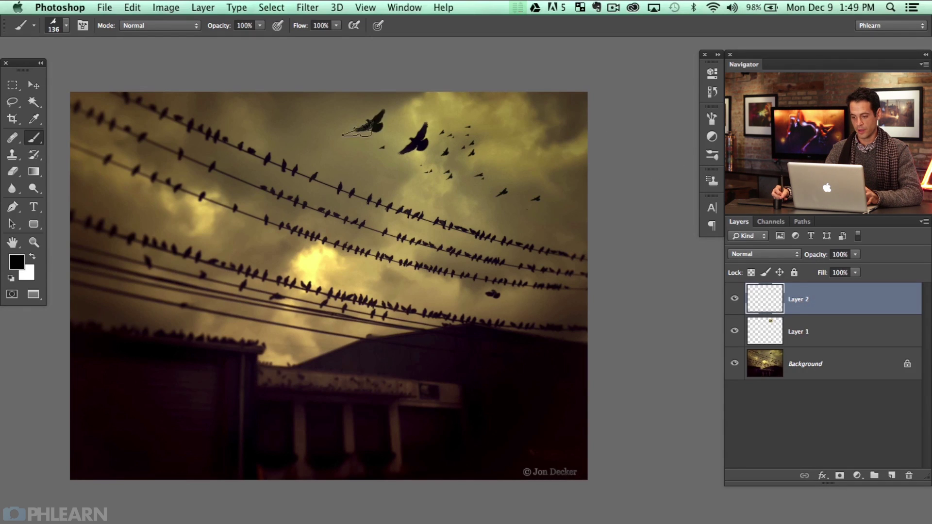
pyautogui.moveTo(326, 142)
pyautogui.mouseDown()
pyautogui.moveTo(347, 121)
pyautogui.moveTo(338, 114)
pyautogui.moveTo(364, 101)
pyautogui.mouseUp()
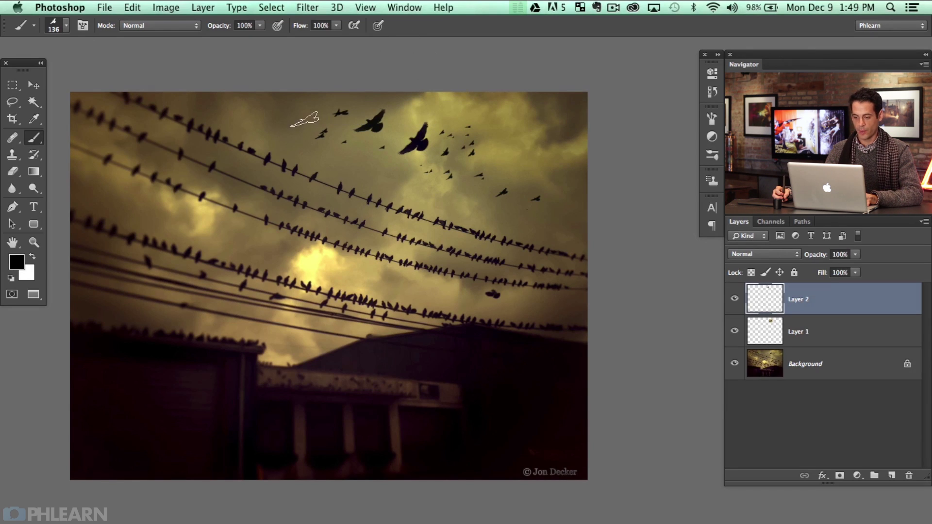
pyautogui.moveTo(308, 136); pyautogui.dragTo(235, 108)
pyautogui.press('super+z')
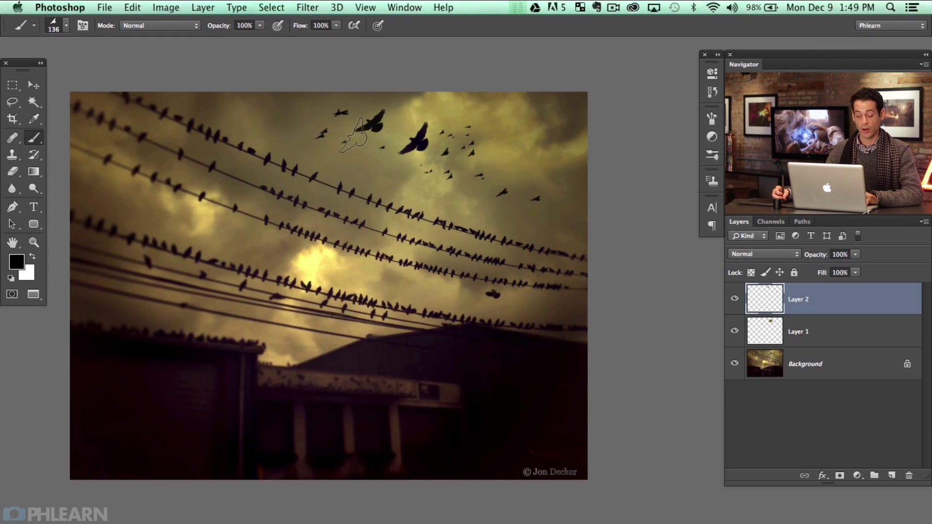
# Step: Save the 136-pixel scattered bird brush as a new brush preset named 'Phlearn Bird'
pyautogui.rightClick(346, 139)
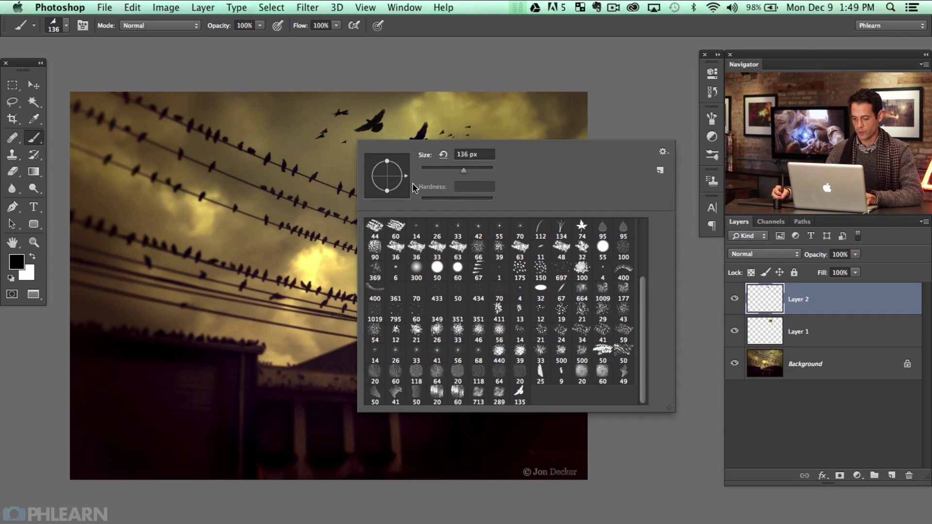
pyautogui.click(660, 171)
pyautogui.press('Right')
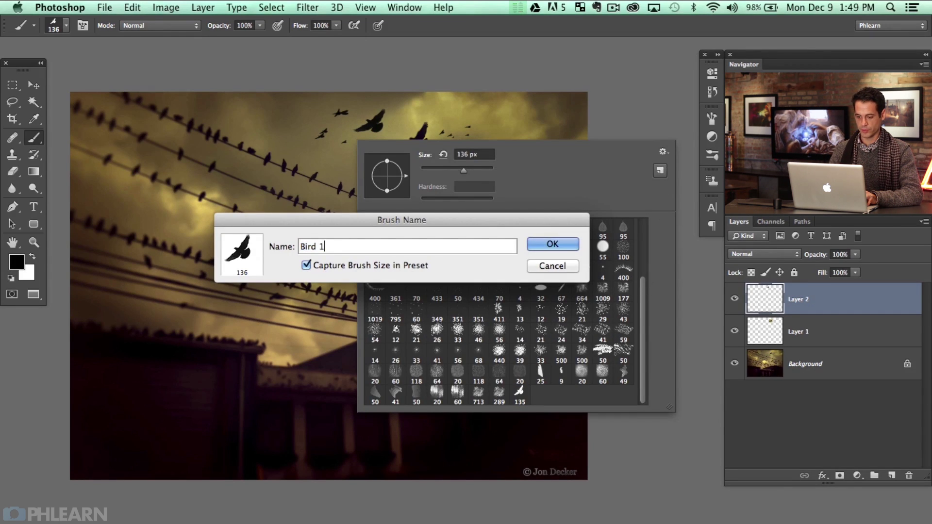
pyautogui.press('BackSpace')
pyautogui.write('Scatter')
pyautogui.press('BackSpace')
pyautogui.press('BackSpace')
pyautogui.press('BackSpace')
pyautogui.press('BackSpace')
pyautogui.press('BackSpace')
pyautogui.press('BackSpace')
pyautogui.press('BackSpace')
pyautogui.press('BackSpace')
pyautogui.press('BackSpace')
pyautogui.press('BackSpace')
pyautogui.press('BackSpace')
pyautogui.press('BackSpace')
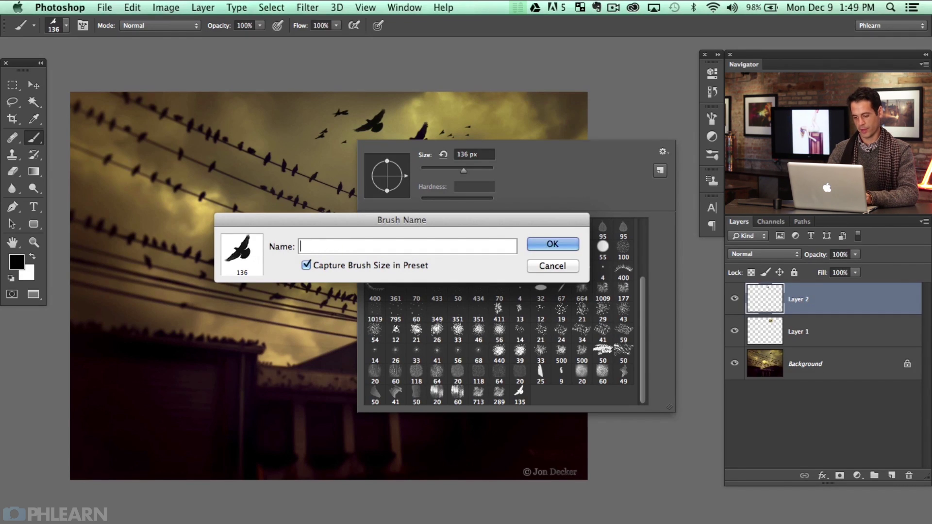
pyautogui.write('Phlearn')
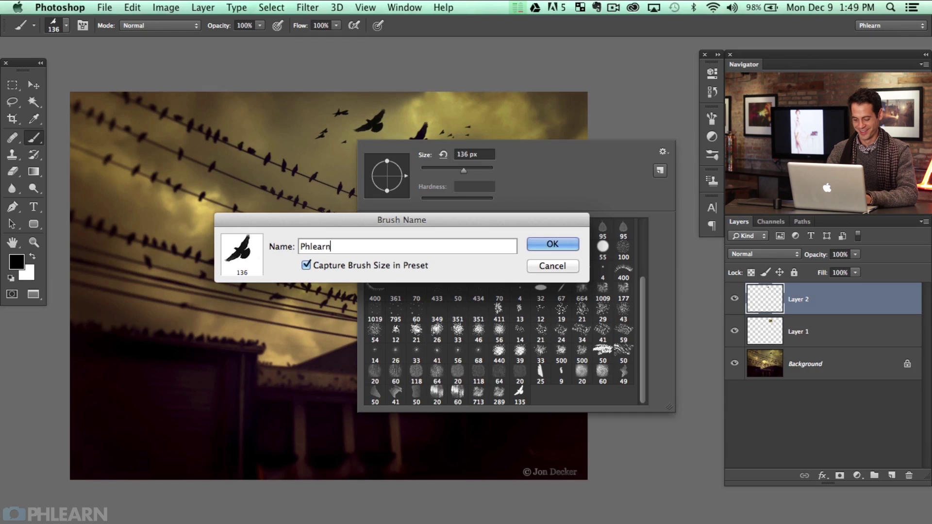
pyautogui.write(' Bird')
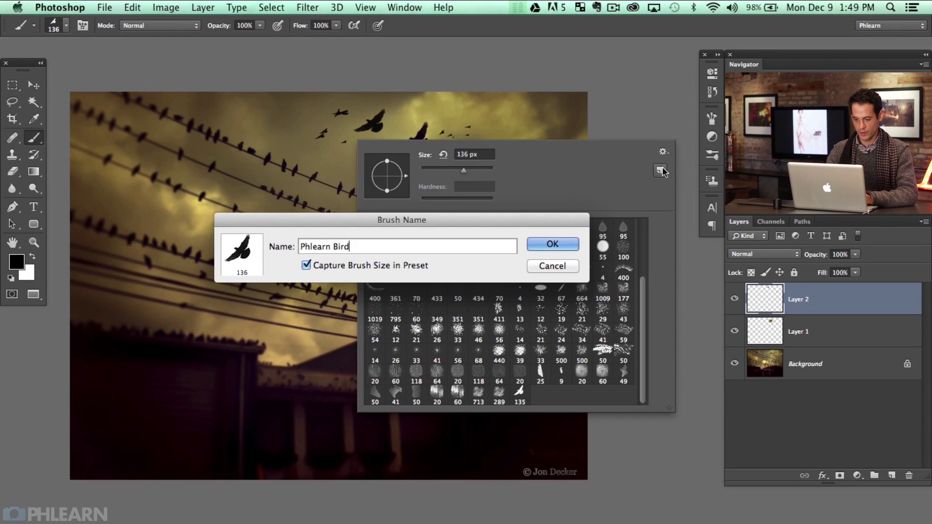
pyautogui.press('Return')
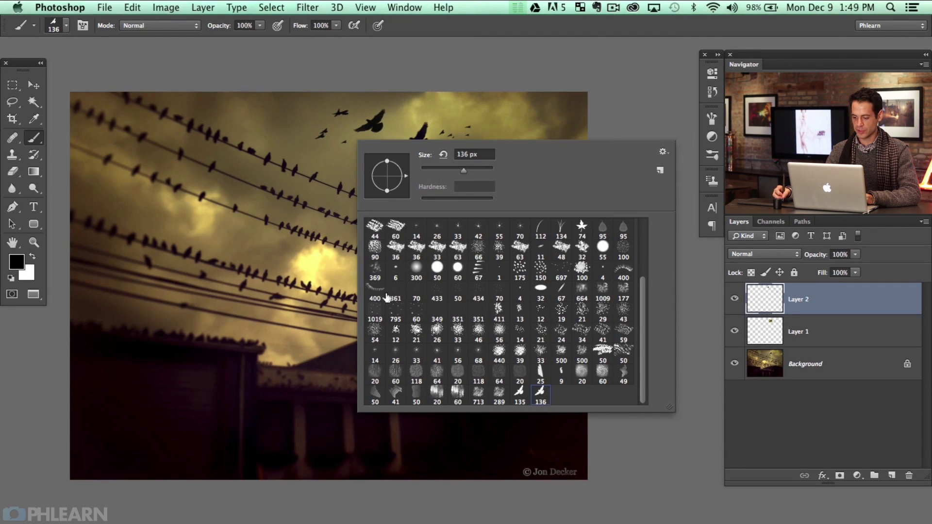
pyautogui.press('Escape')
# Step: Paint a sweep of birds across the upper sky on Layer 2
pyautogui.moveTo(464, 134)
pyautogui.mouseDown()
pyautogui.moveTo(448, 119)
pyautogui.moveTo(416, 185)
pyautogui.moveTo(304, 158)
pyautogui.moveTo(245, 117)
pyautogui.mouseUp()
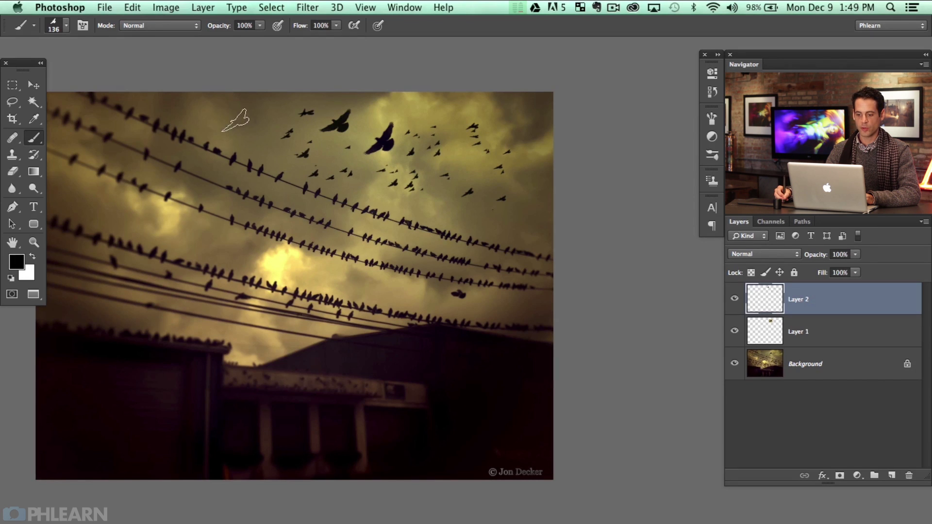
pyautogui.hscroll(-3, 388, 128)
pyautogui.scroll(2, 387, 128)
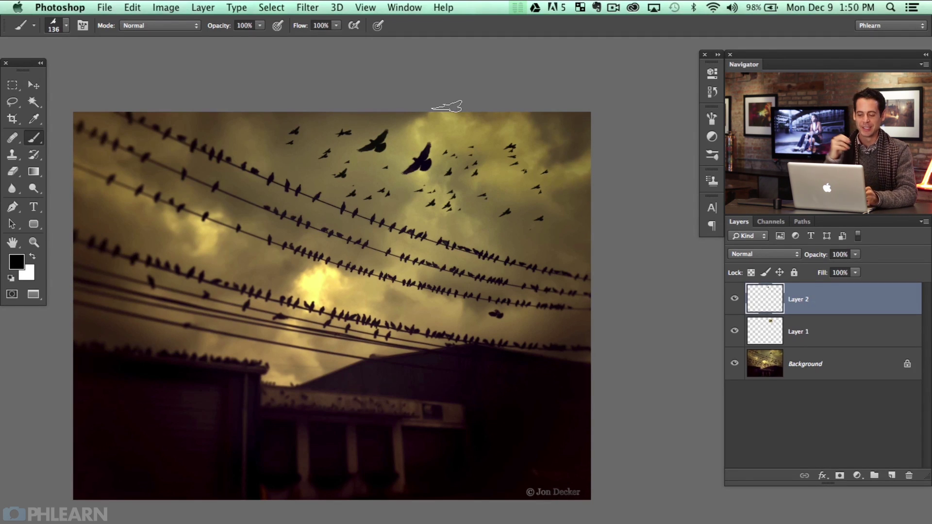
# Step: Stamp extra birds on the flock's right side and lower in the sky near the wires
pyautogui.click(480, 202)
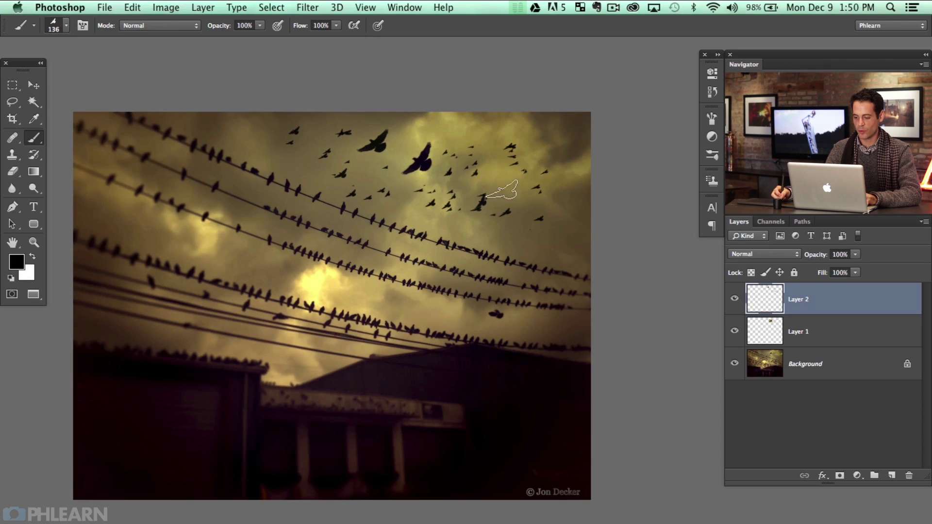
pyautogui.click(544, 232)
pyautogui.click(465, 239)
pyautogui.click(282, 271)
pyautogui.click(221, 261)
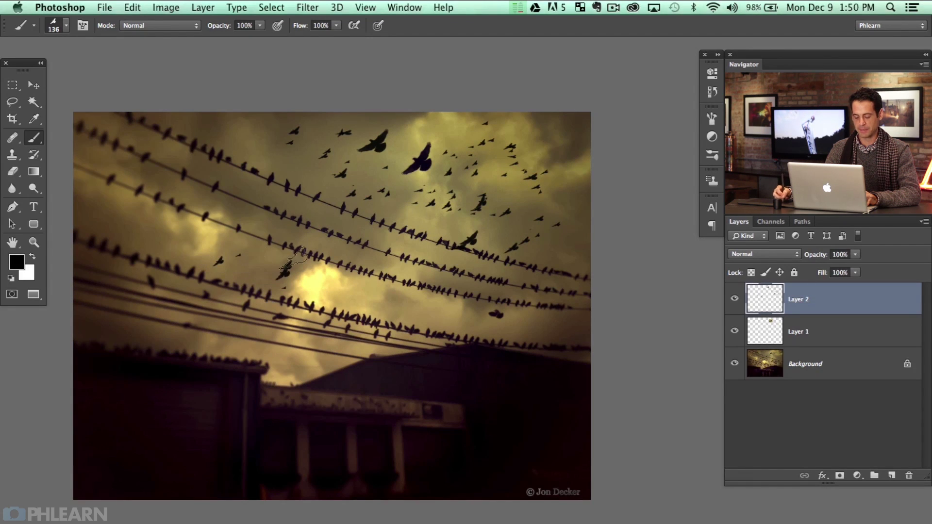